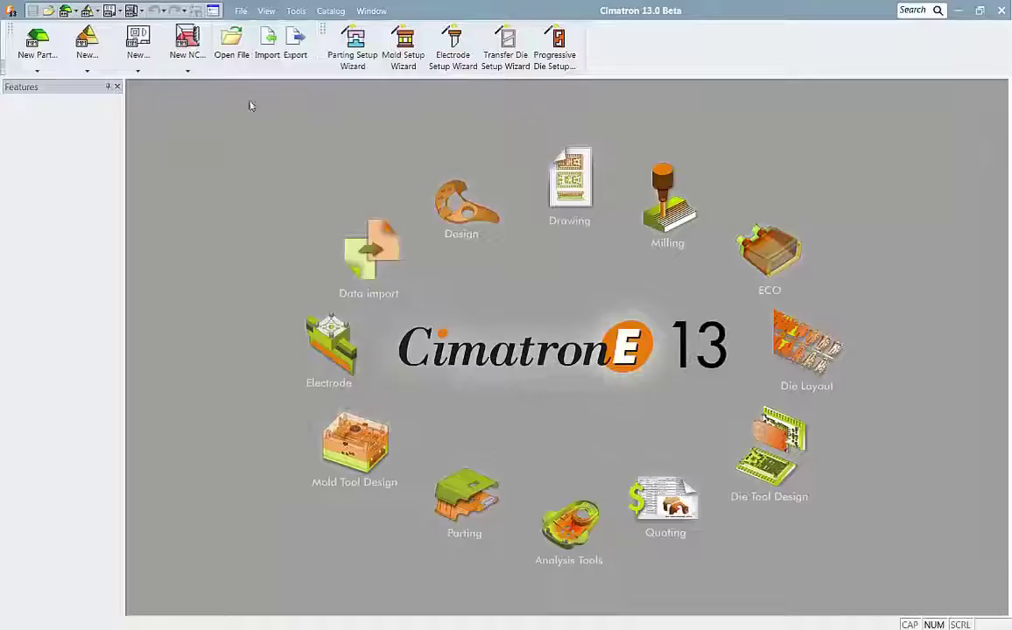
Open the recent 01_Plate_Machining_Start file and launch the Pocket Manager
{"action": "left_click", "coordinate": [242, 13]}
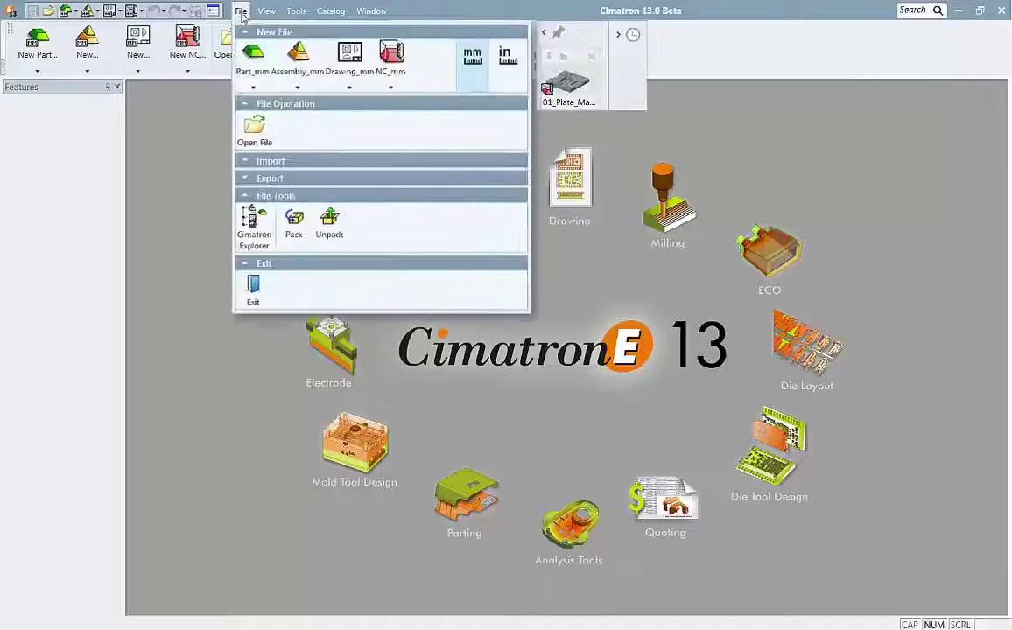
{"action": "left_click", "coordinate": [572, 81]}
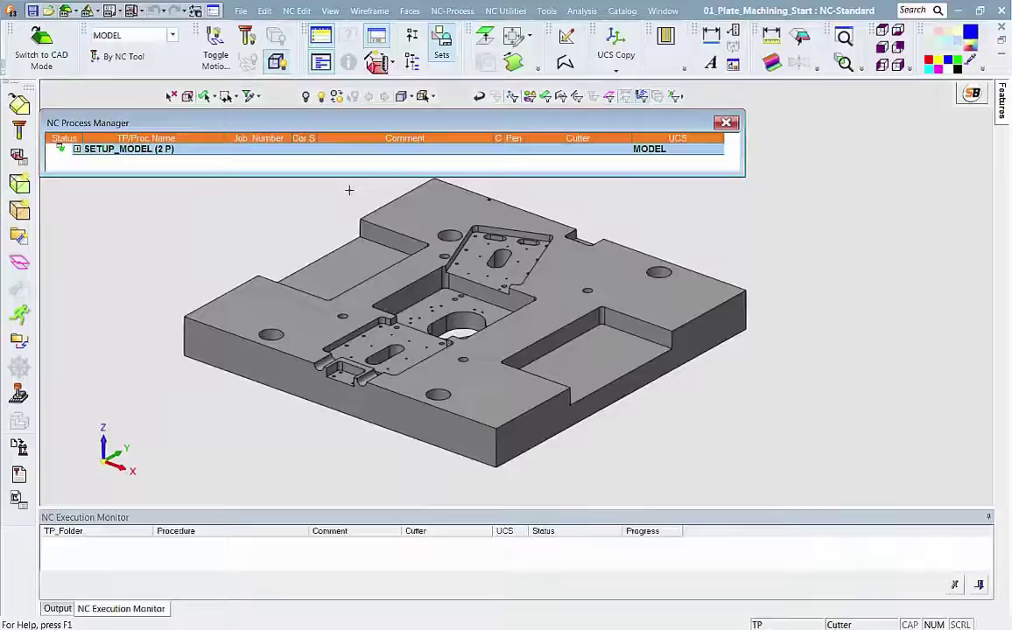
{"action": "left_click", "coordinate": [19, 265]}
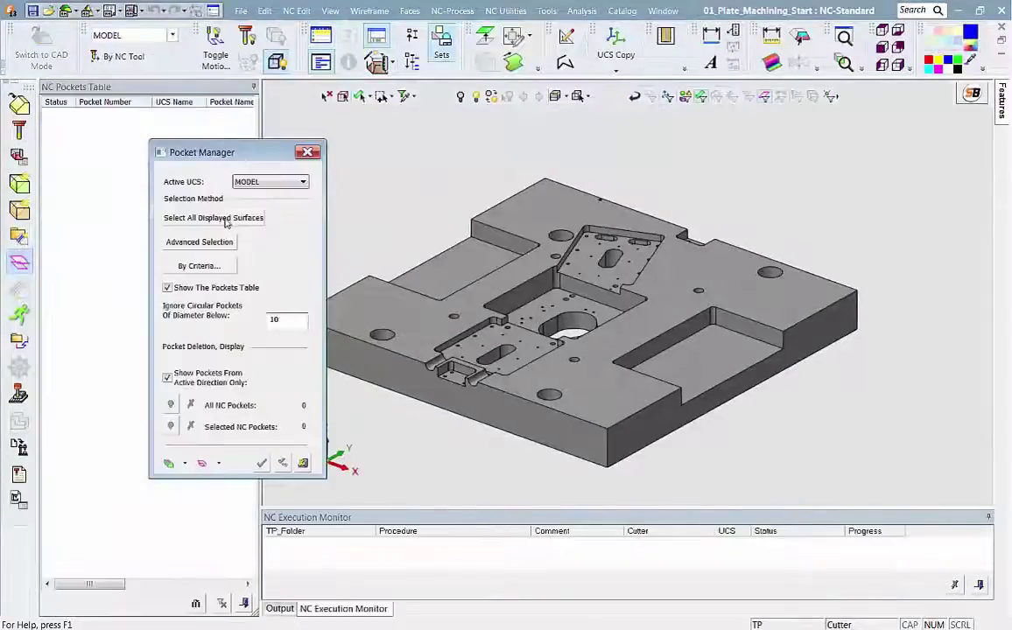
Detect pockets from all displayed surfaces and preview pockets 1, 2, 3, 15, 17 and 20
{"action": "left_click", "coordinate": [213, 218]}
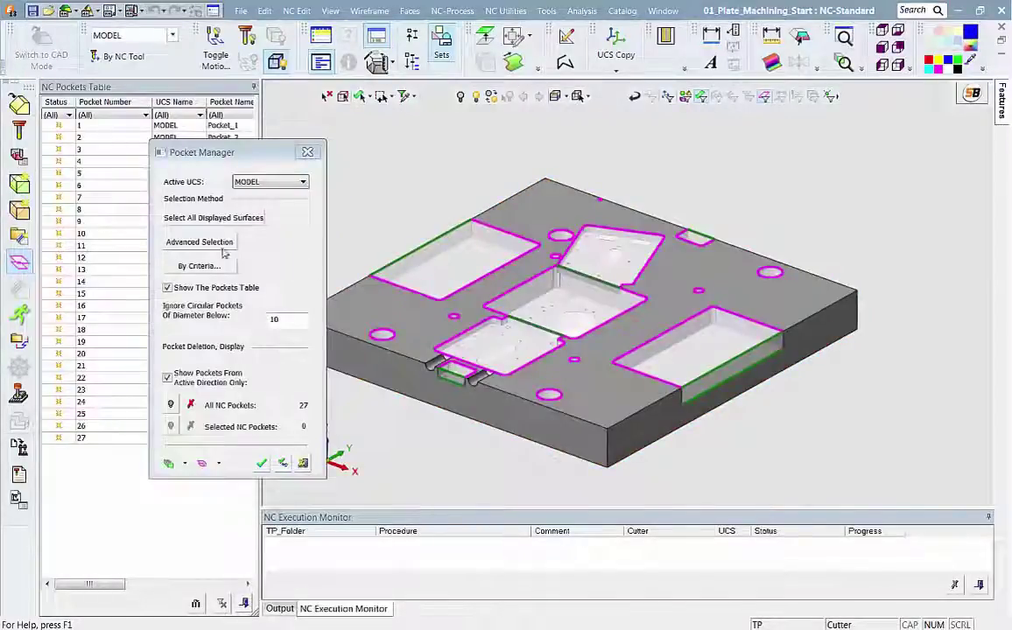
{"action": "left_click", "coordinate": [80, 125]}
{"action": "left_click", "coordinate": [89, 138]}
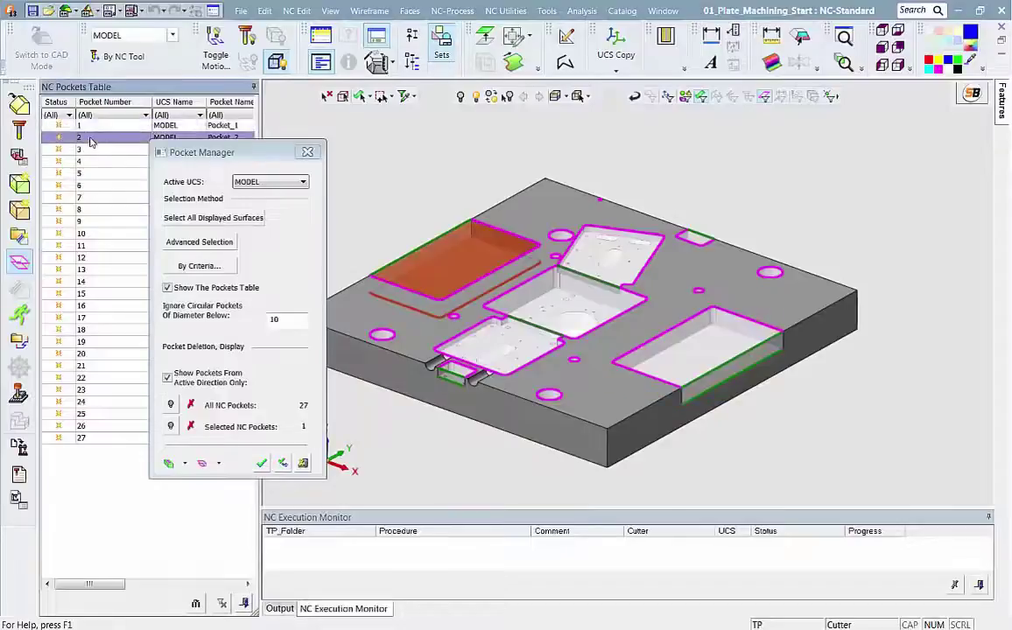
{"action": "left_click", "coordinate": [93, 152]}
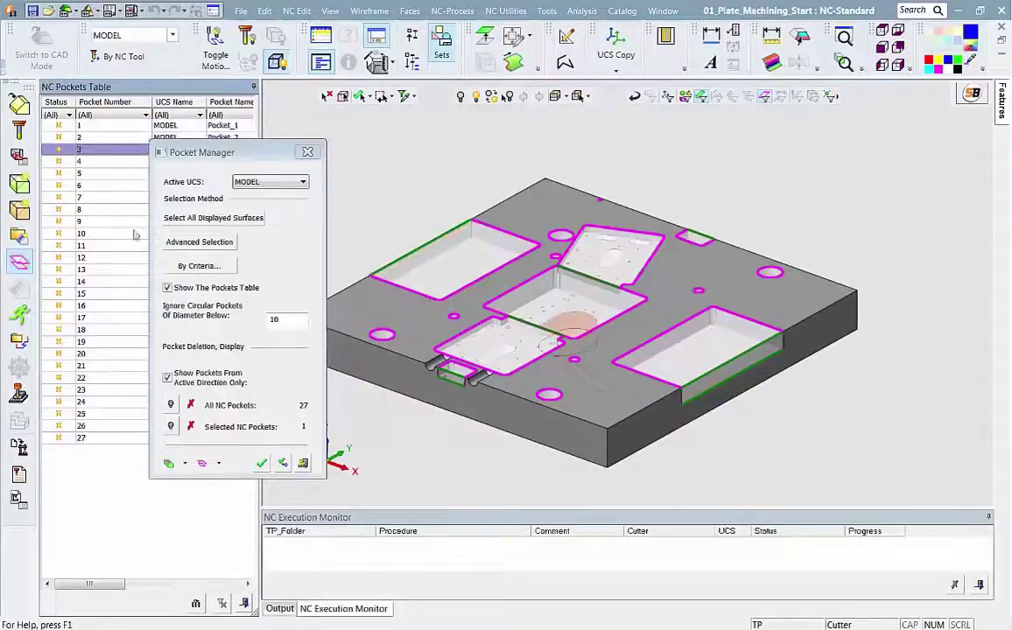
{"action": "left_click", "coordinate": [114, 294]}
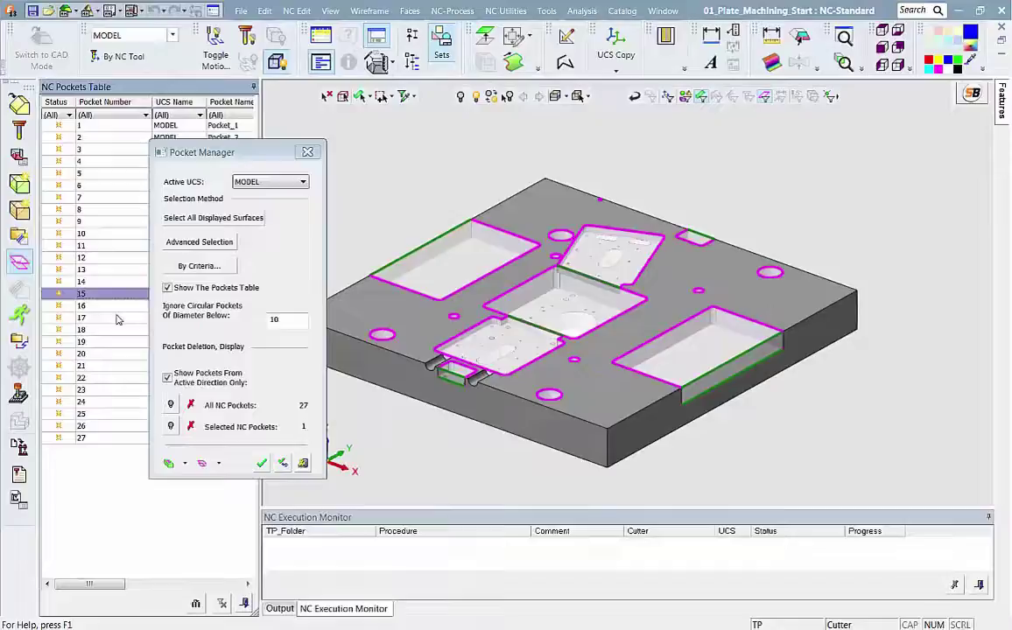
{"action": "left_click", "coordinate": [118, 320]}
{"action": "left_click", "coordinate": [113, 354]}
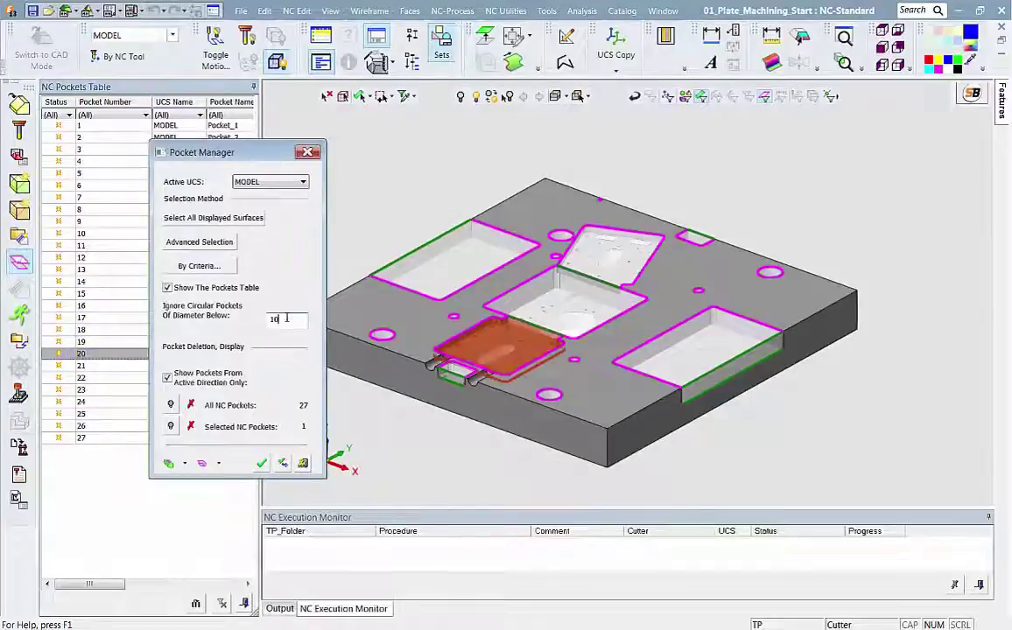
Ignore circular pockets below diameter 100, then delete all NC pockets
{"action": "type", "text": "0"}
{"action": "left_click", "coordinate": [262, 463]}
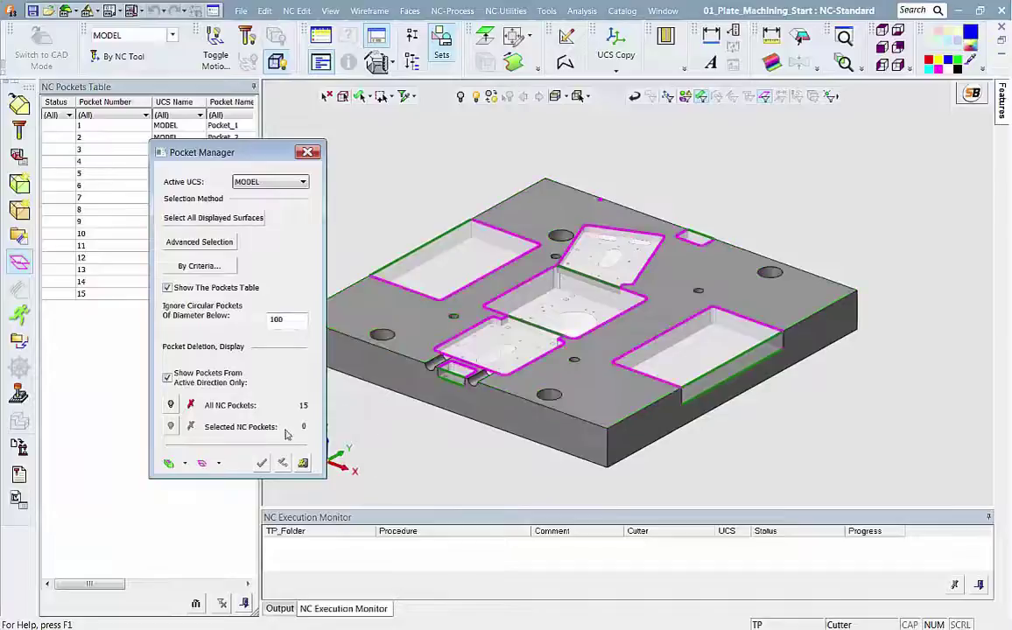
{"action": "left_click", "coordinate": [105, 137]}
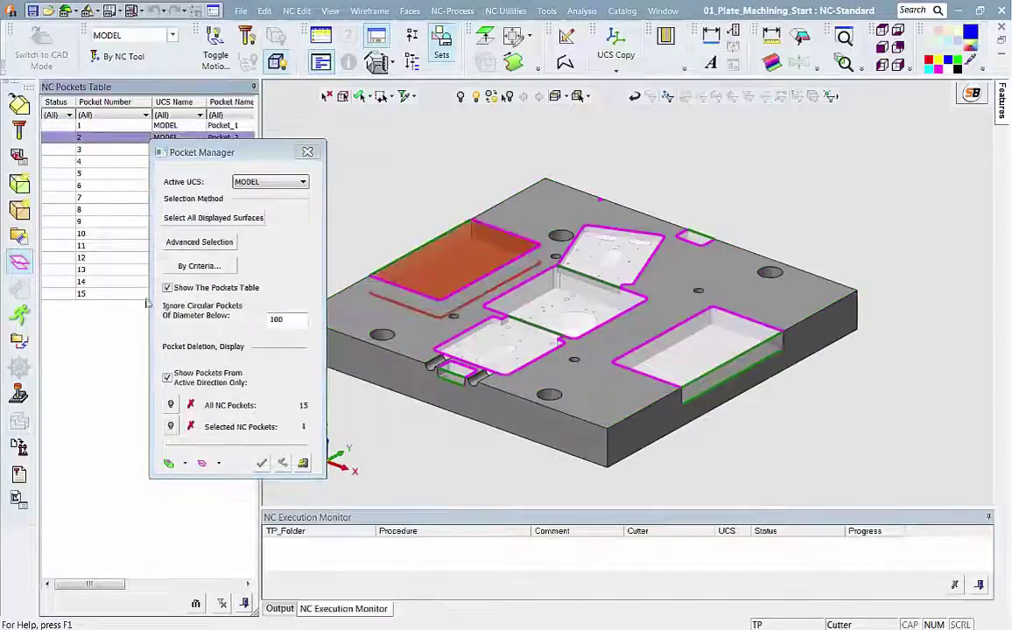
{"action": "left_click", "coordinate": [190, 406]}
Confirm the deletion, pick the right, notch, angled, central, left and slot pocket faces, and create the pockets
{"action": "left_click", "coordinate": [462, 355]}
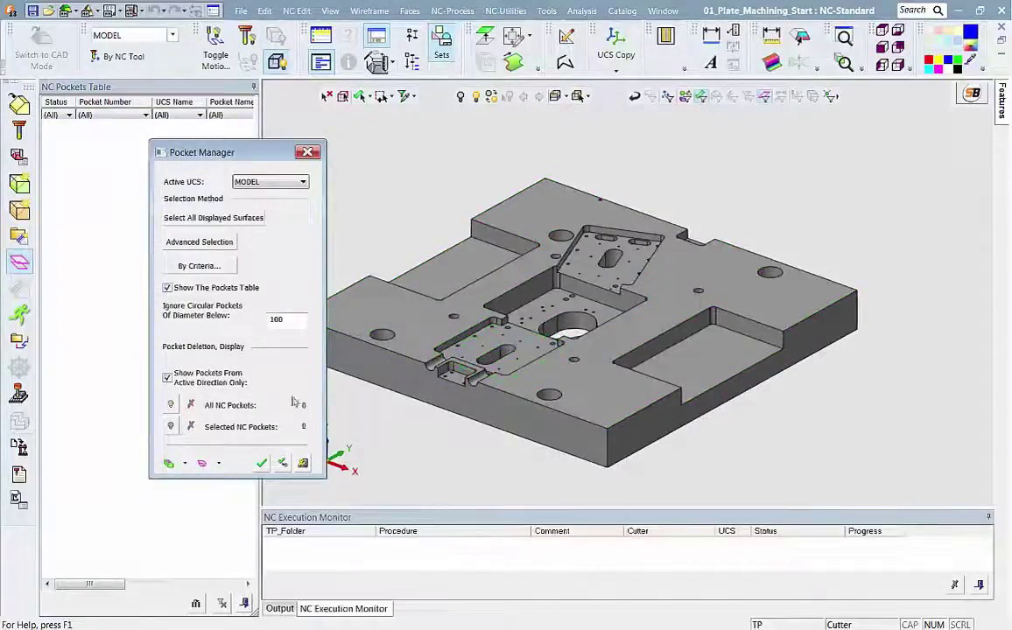
{"action": "left_click", "coordinate": [700, 363]}
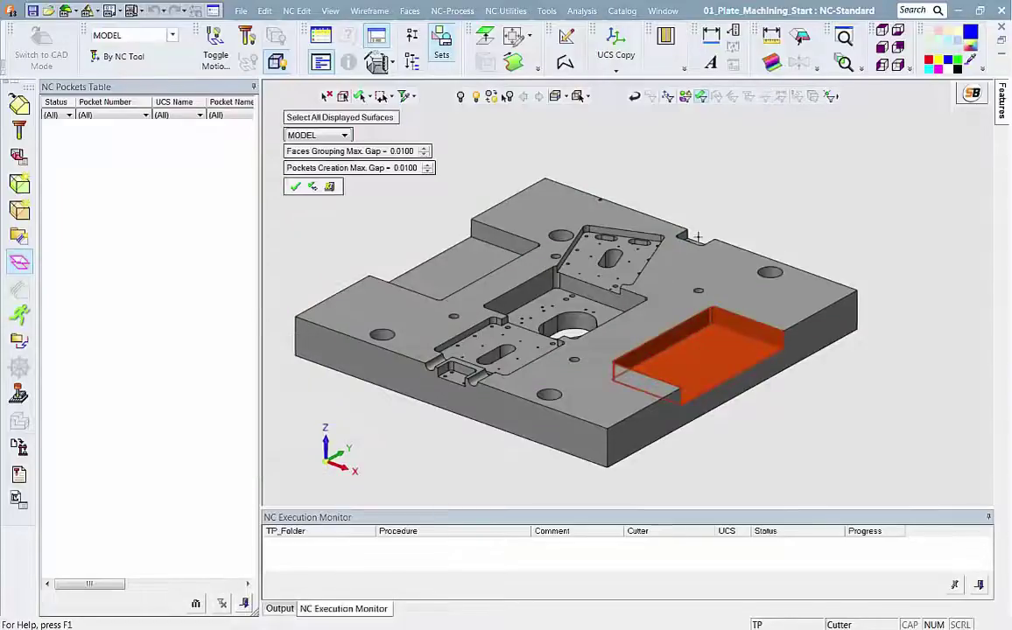
{"action": "left_click", "coordinate": [698, 250]}
{"action": "left_click", "coordinate": [628, 259]}
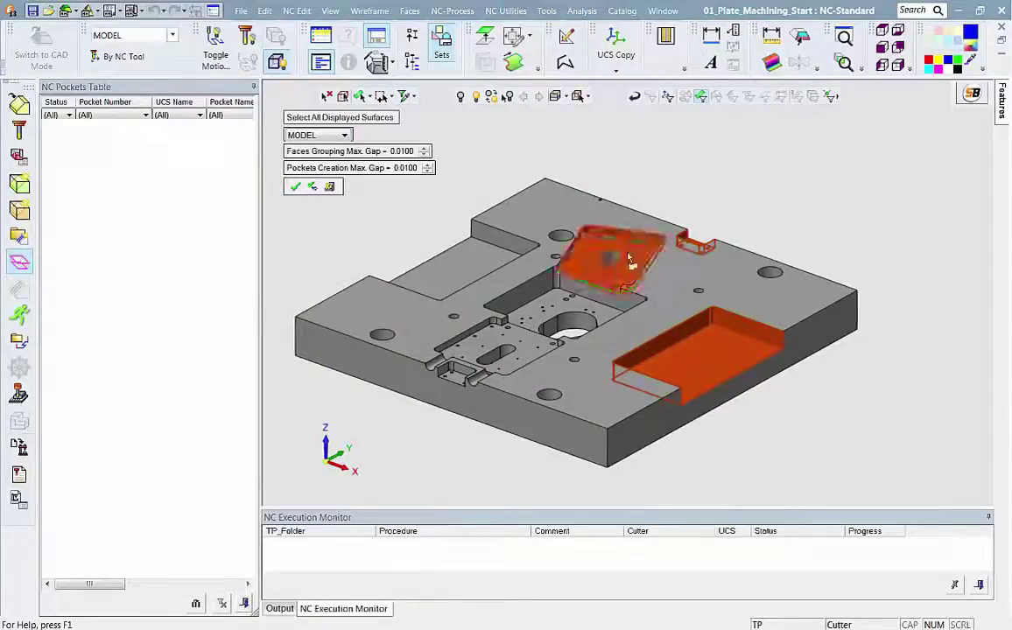
{"action": "left_click", "coordinate": [543, 302]}
{"action": "left_click", "coordinate": [470, 264]}
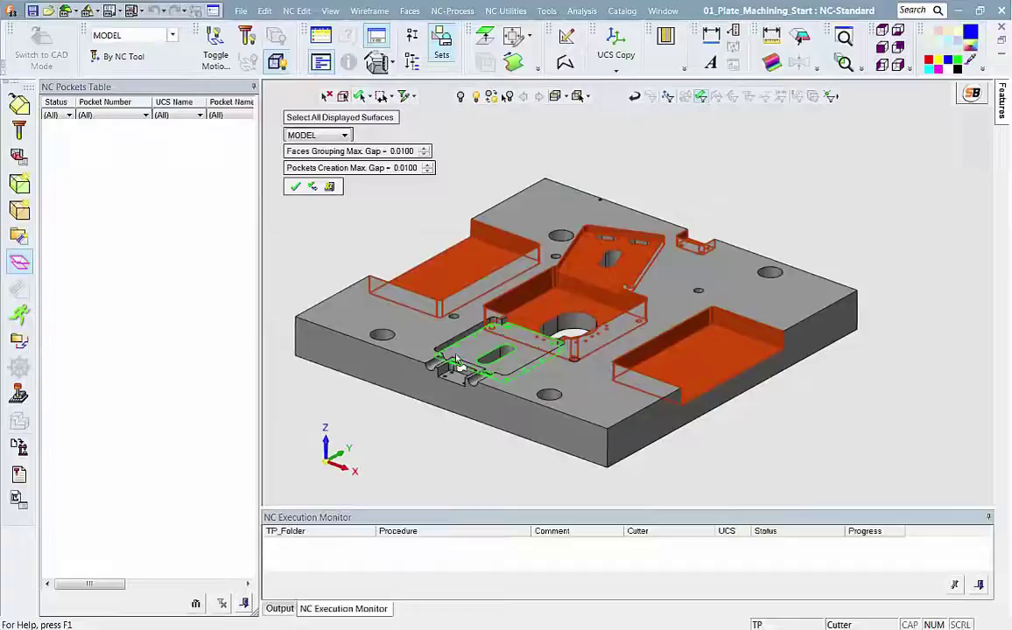
{"action": "left_click", "coordinate": [469, 350]}
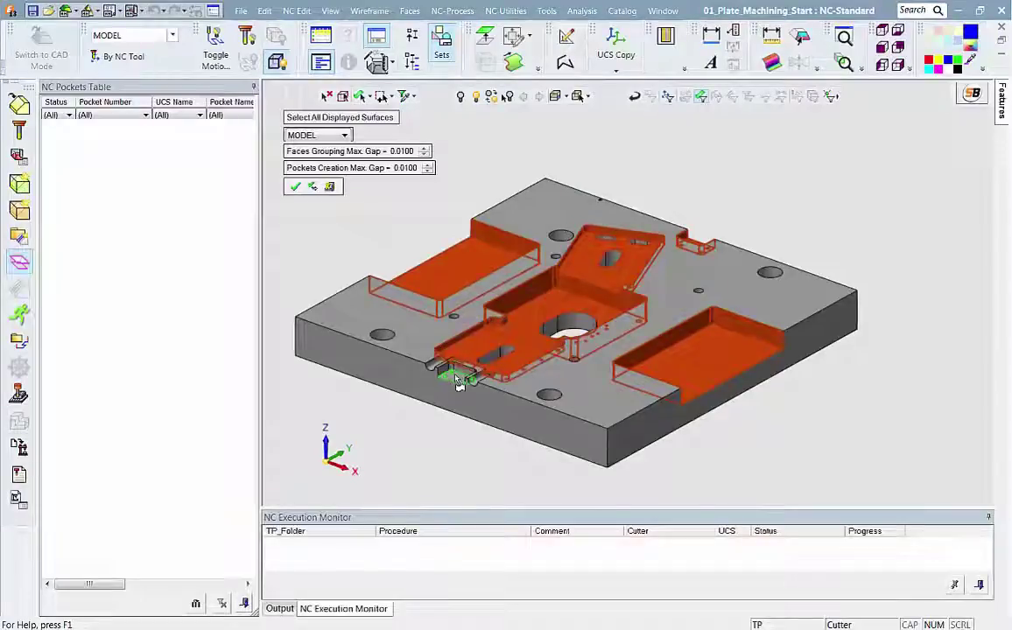
{"action": "left_click", "coordinate": [295, 187]}
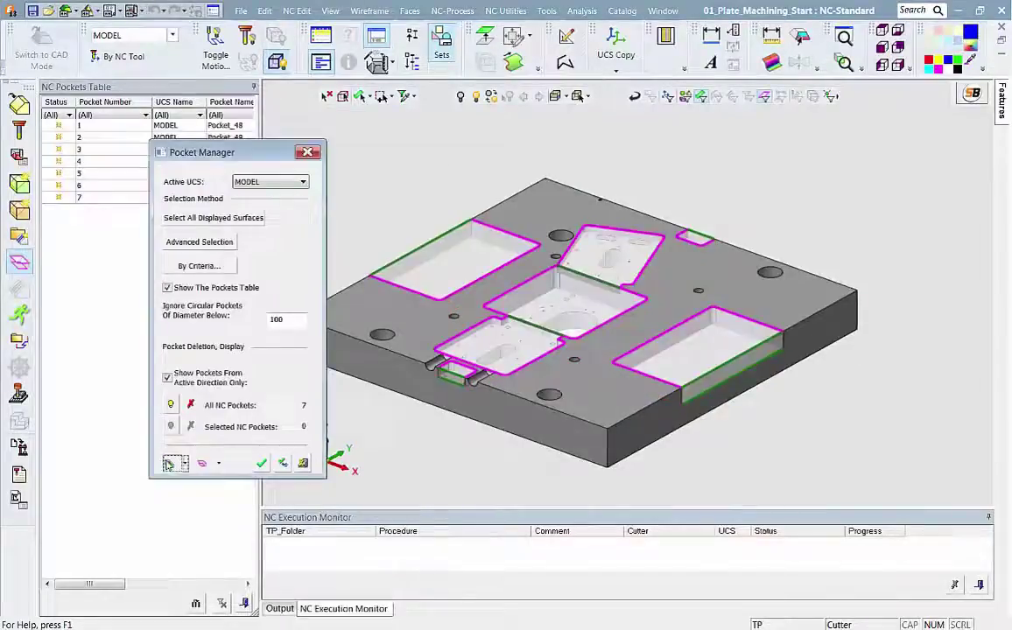
{"action": "left_click", "coordinate": [168, 464]}
Add a new toolpath with a Volume Pocket milling procedure
{"action": "left_click", "coordinate": [261, 462]}
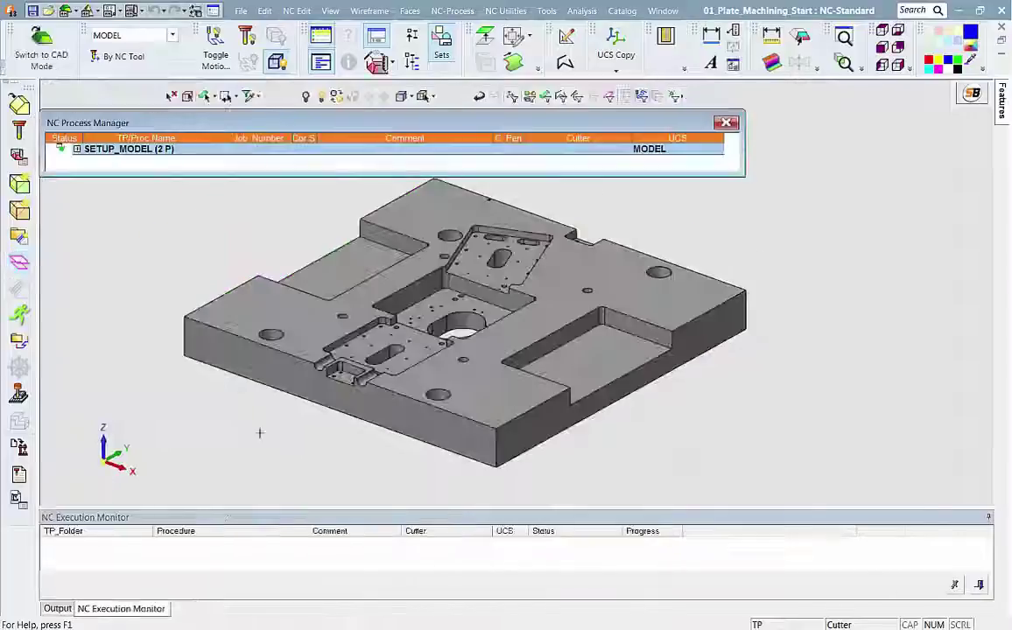
{"action": "right_click", "coordinate": [176, 224]}
{"action": "mouse_move", "coordinate": [232, 234]}
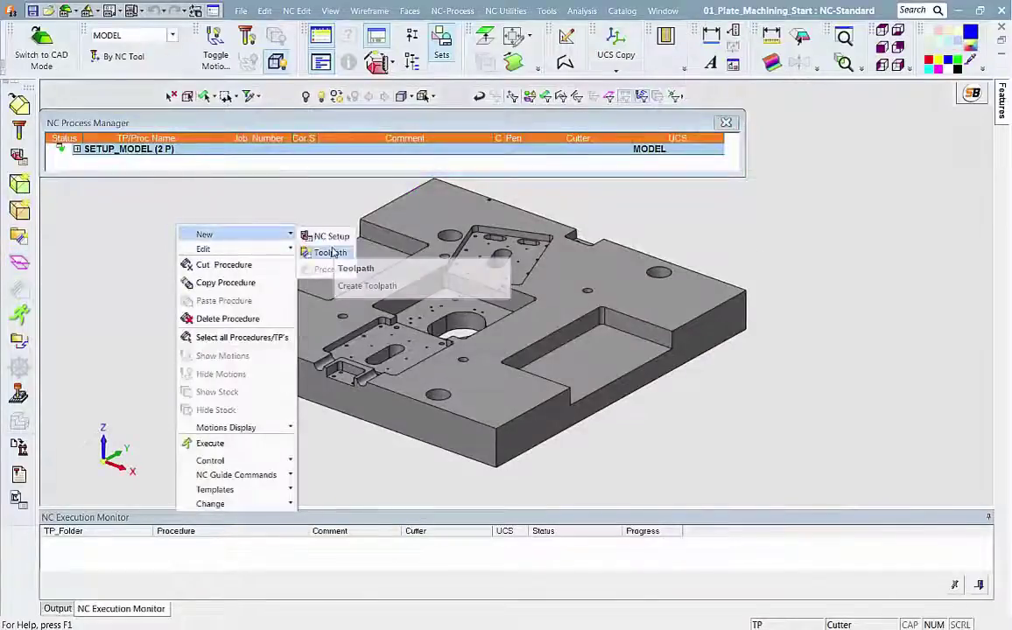
{"action": "left_click", "coordinate": [331, 252]}
{"action": "left_click", "coordinate": [217, 360]}
{"action": "right_click", "coordinate": [159, 230]}
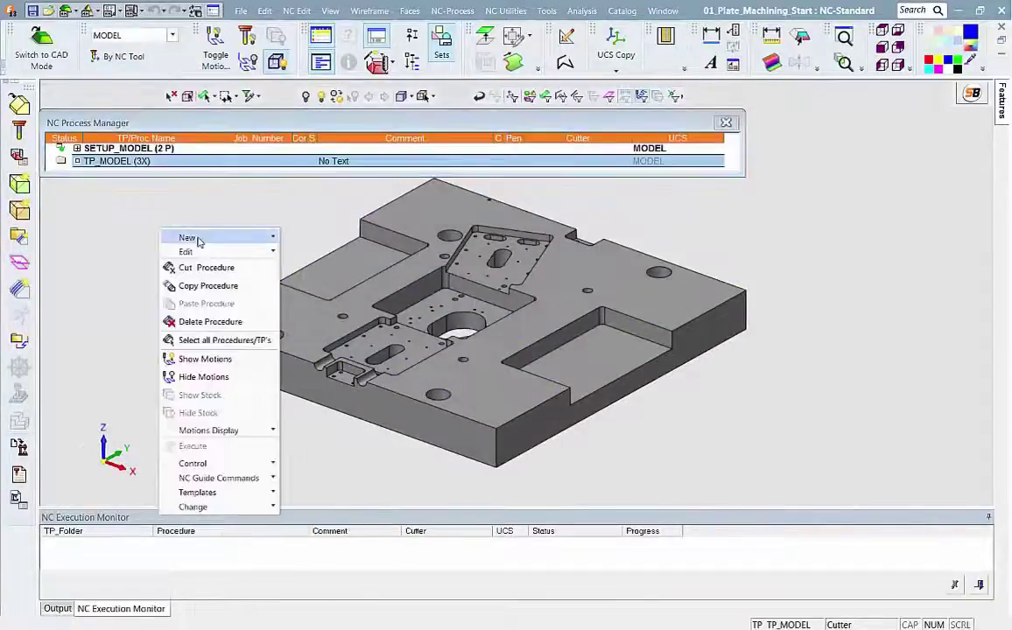
{"action": "left_click", "coordinate": [298, 271]}
{"action": "left_click", "coordinate": [176, 123]}
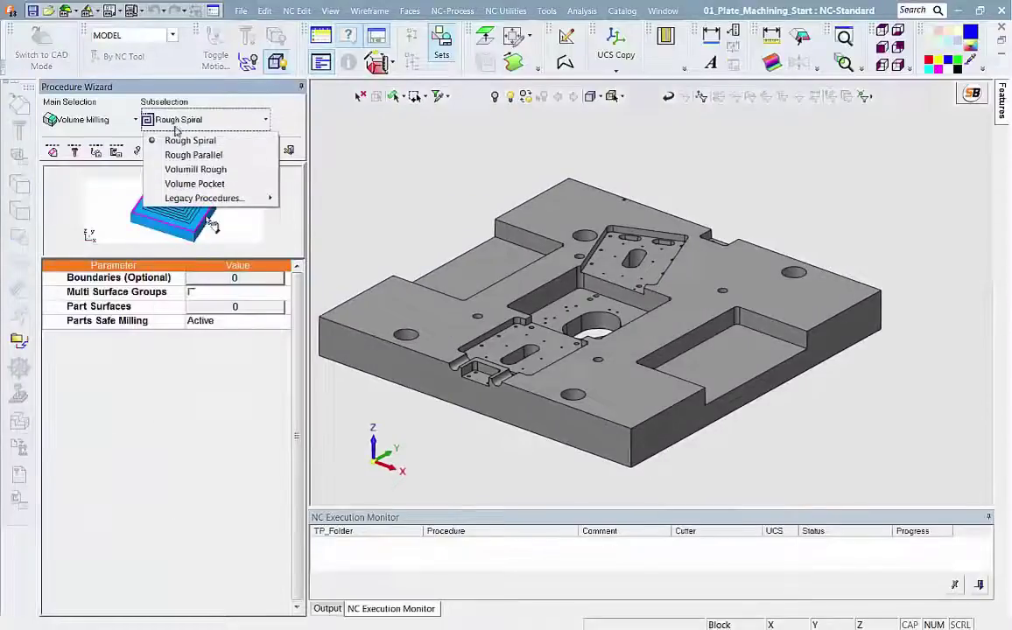
{"action": "left_click", "coordinate": [194, 184]}
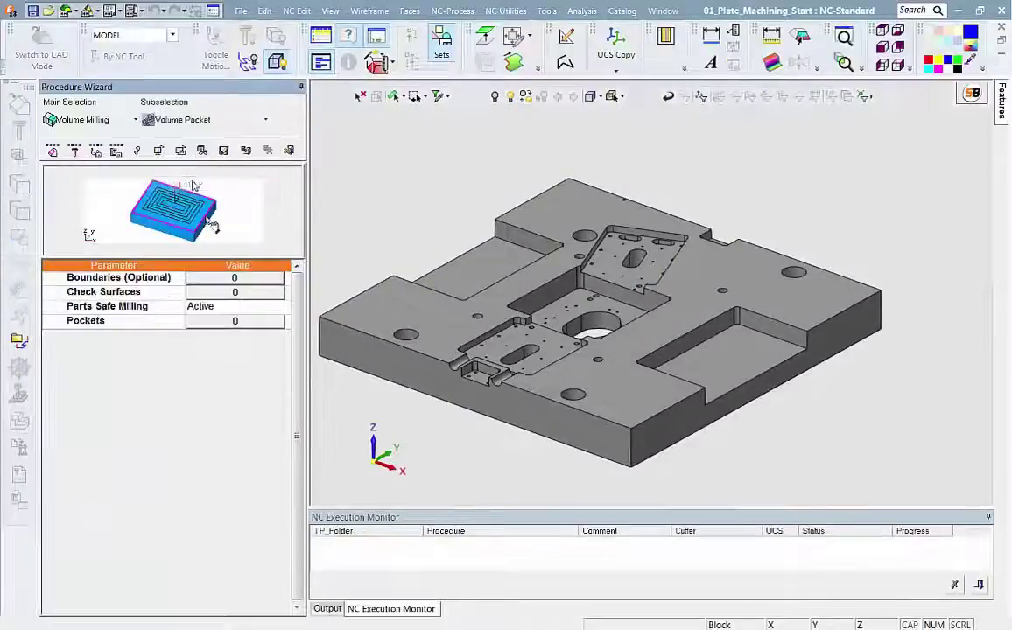
Select the angled, central and one more pocket for the volume-pocket procedure
{"action": "left_click", "coordinate": [205, 323]}
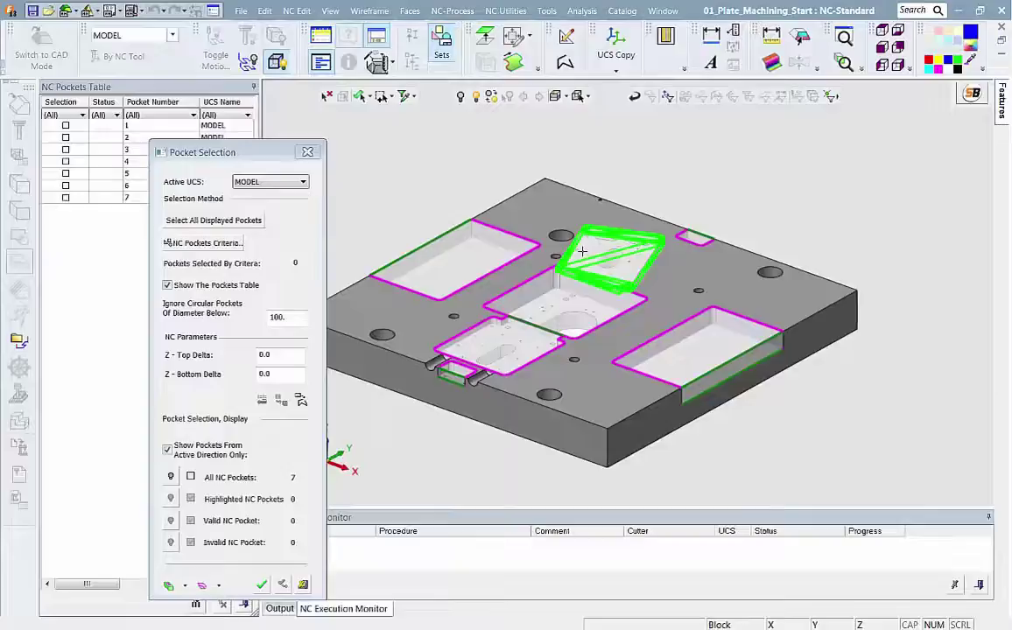
{"action": "left_click", "coordinate": [582, 251]}
{"action": "left_click", "coordinate": [507, 280]}
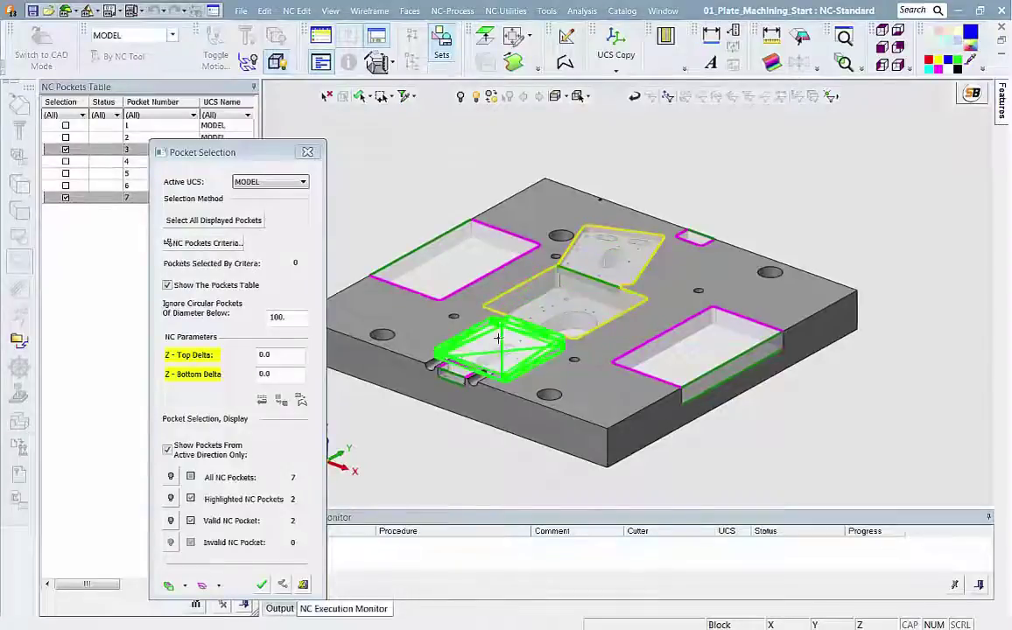
{"action": "left_click", "coordinate": [497, 338]}
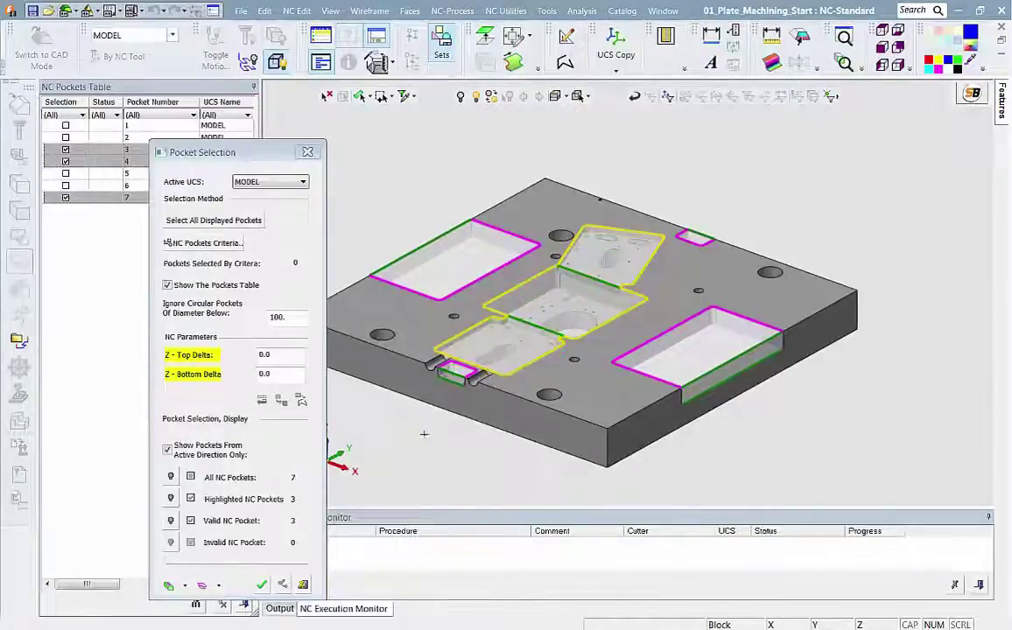
{"action": "left_click", "coordinate": [170, 586]}
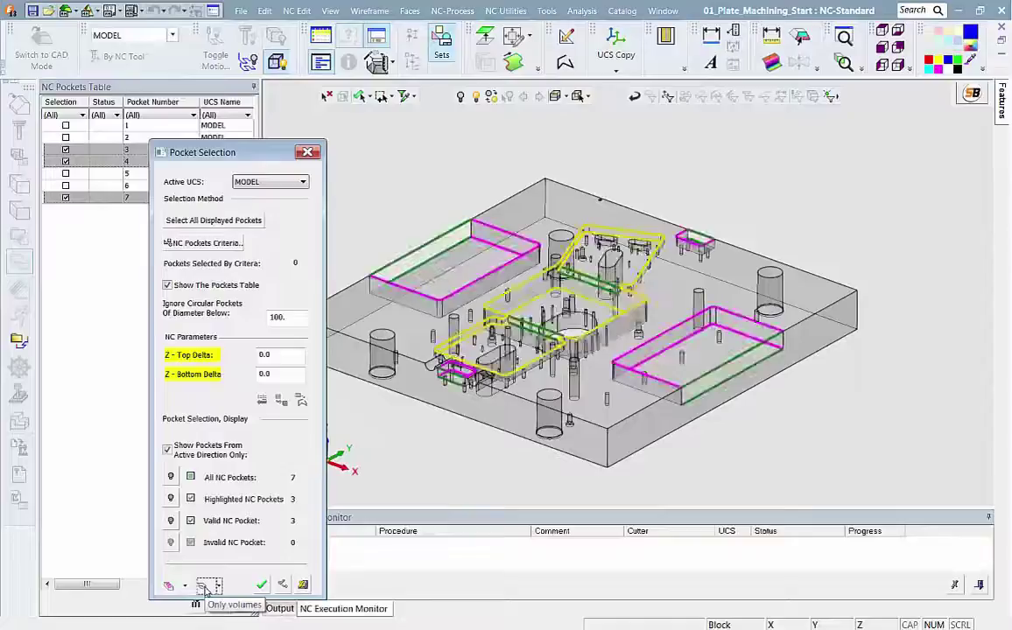
{"action": "left_click", "coordinate": [261, 585]}
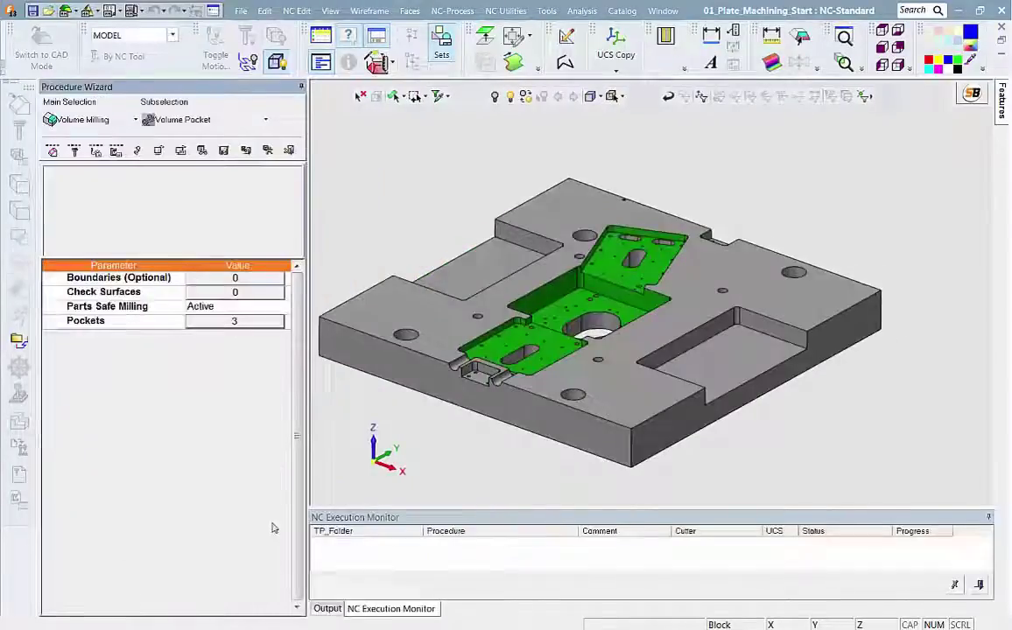
Use the EC-H7 D20 cutter, set fixed vertical step 5, and save and calculate
{"action": "left_click", "coordinate": [96, 151]}
{"action": "left_click", "coordinate": [105, 509]}
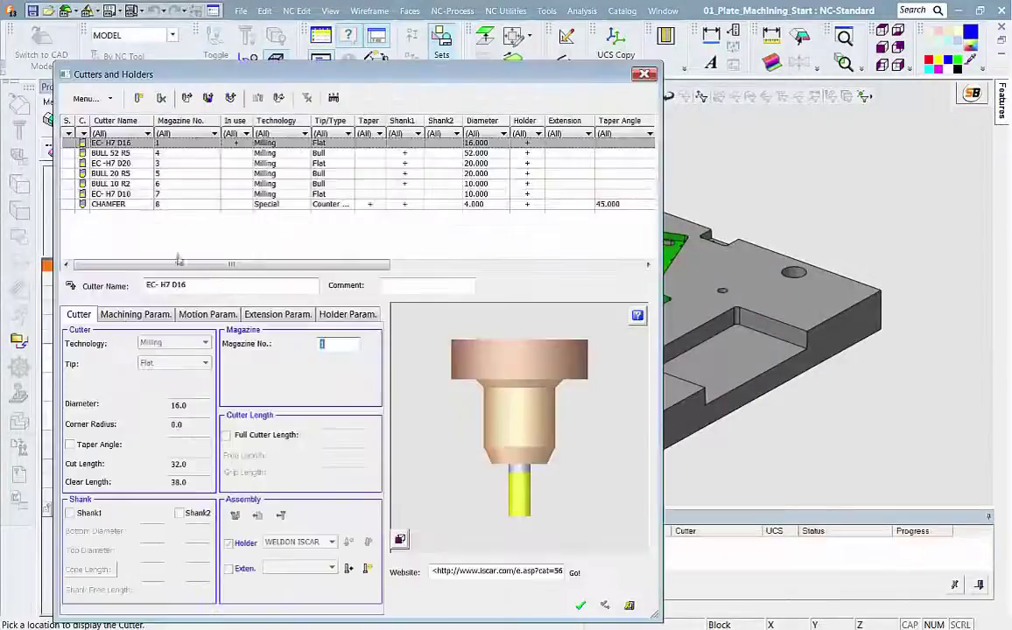
{"action": "left_click", "coordinate": [578, 606]}
{"action": "left_click", "coordinate": [262, 392]}
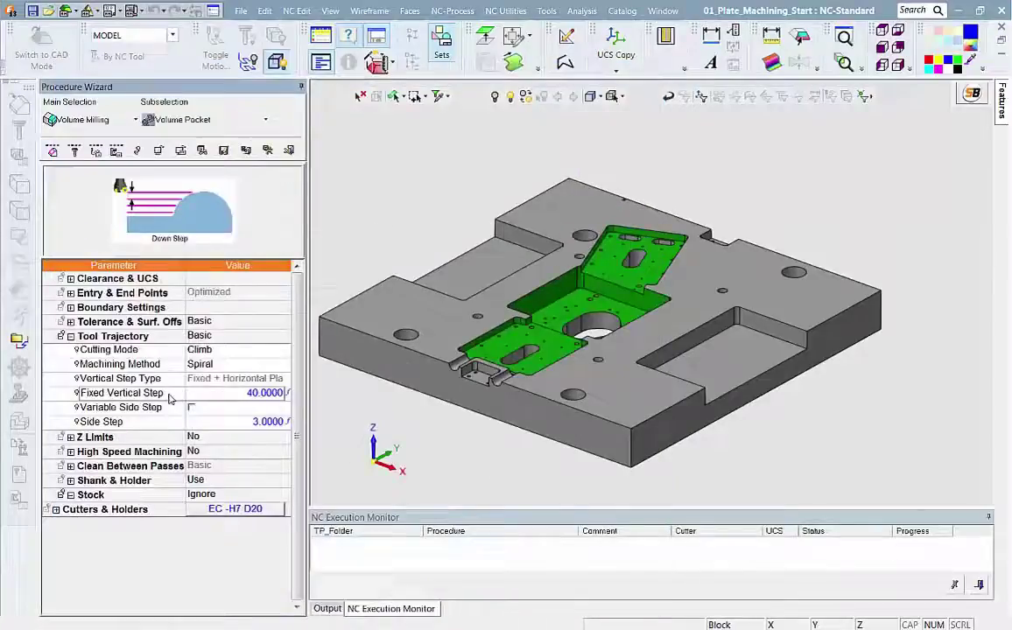
{"action": "type", "text": "5"}
{"action": "right_click", "coordinate": [369, 210]}
{"action": "left_click", "coordinate": [406, 258]}
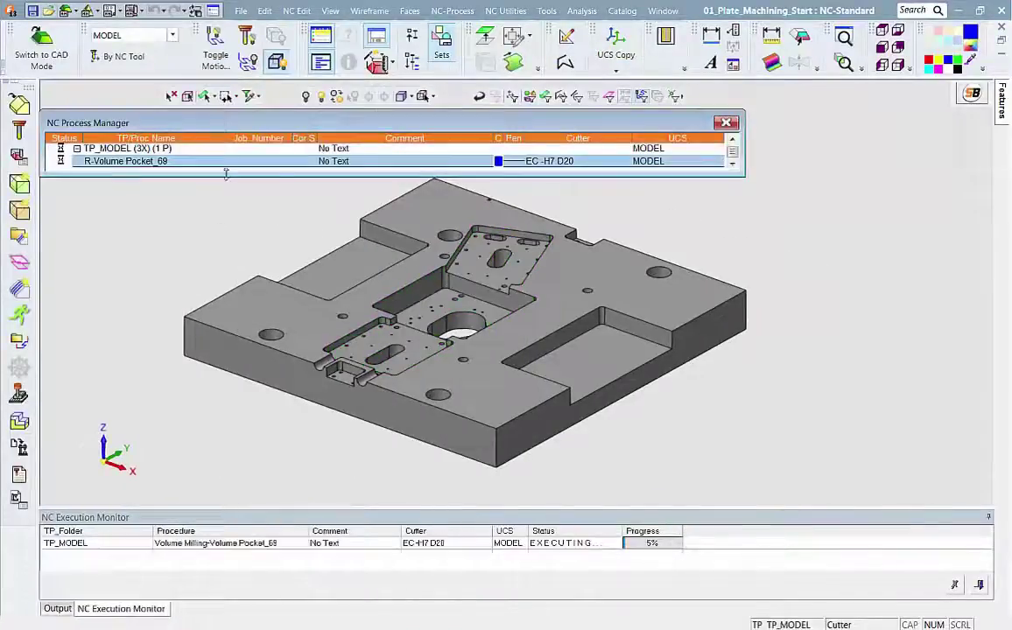
{"action": "left_click_drag", "start_coordinate": [226, 173], "coordinate": [220, 210]}
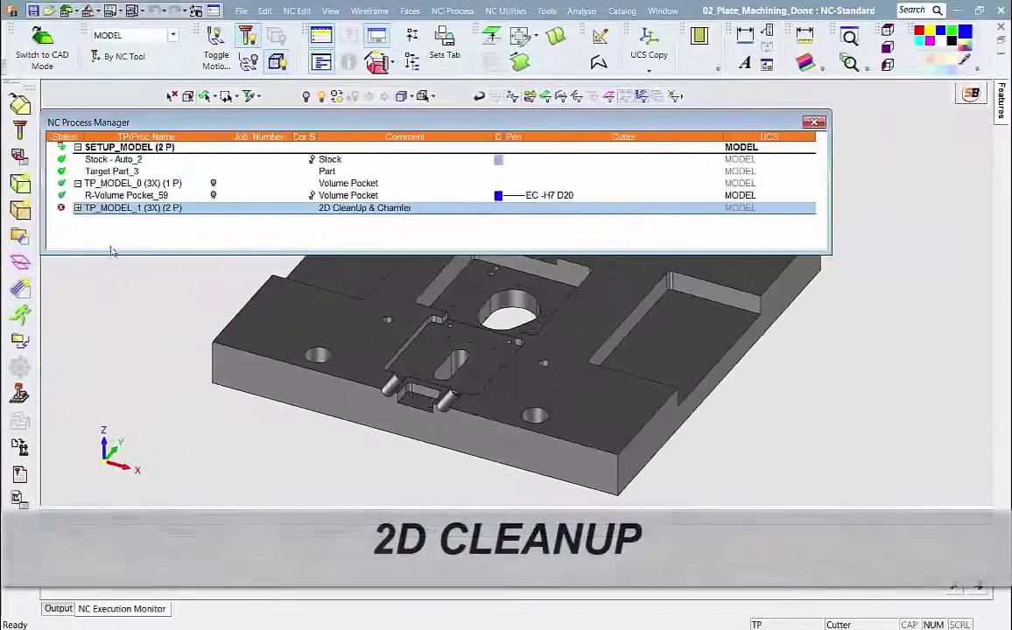
Set the 2X-Cleanup 2D Profile contours from all seven NC pockets
{"action": "left_click", "coordinate": [77, 207]}
{"action": "double_click", "coordinate": [114, 220]}
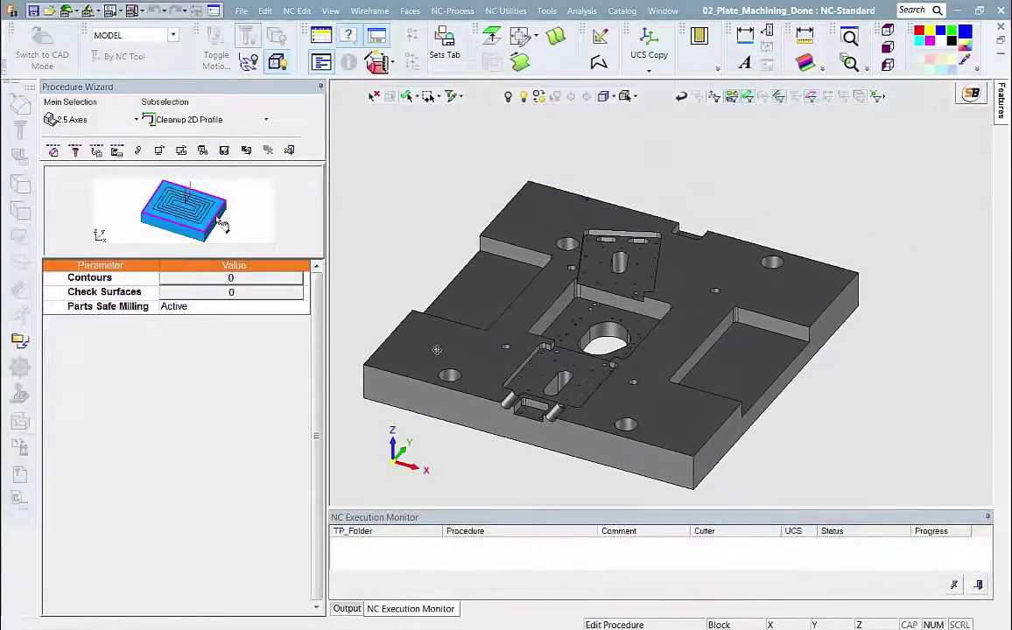
{"action": "left_click", "coordinate": [269, 282]}
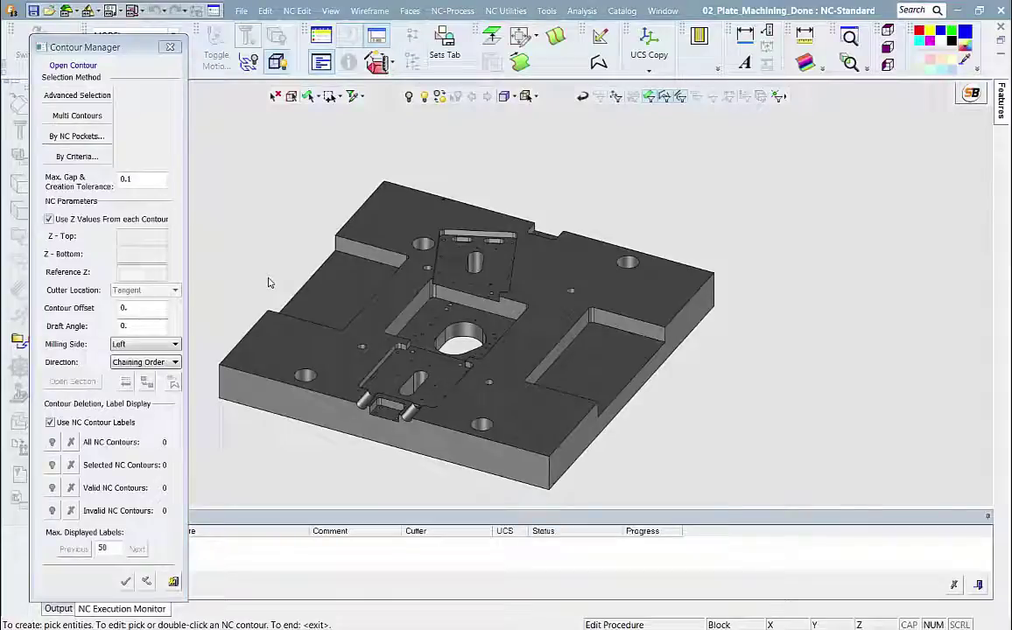
{"action": "left_click", "coordinate": [87, 138]}
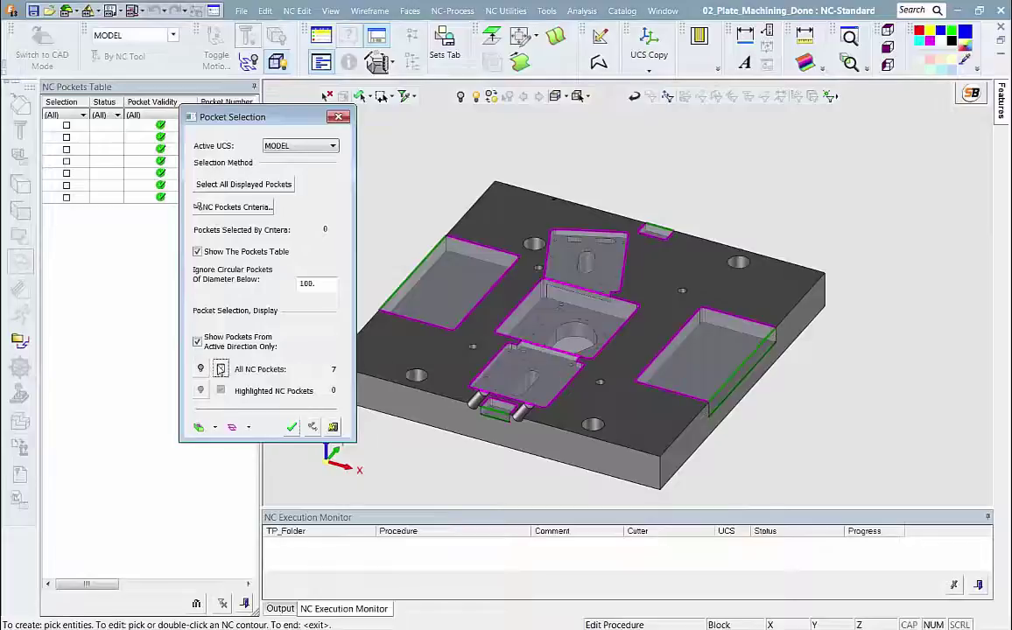
{"action": "left_click", "coordinate": [221, 369]}
{"action": "left_click", "coordinate": [291, 427]}
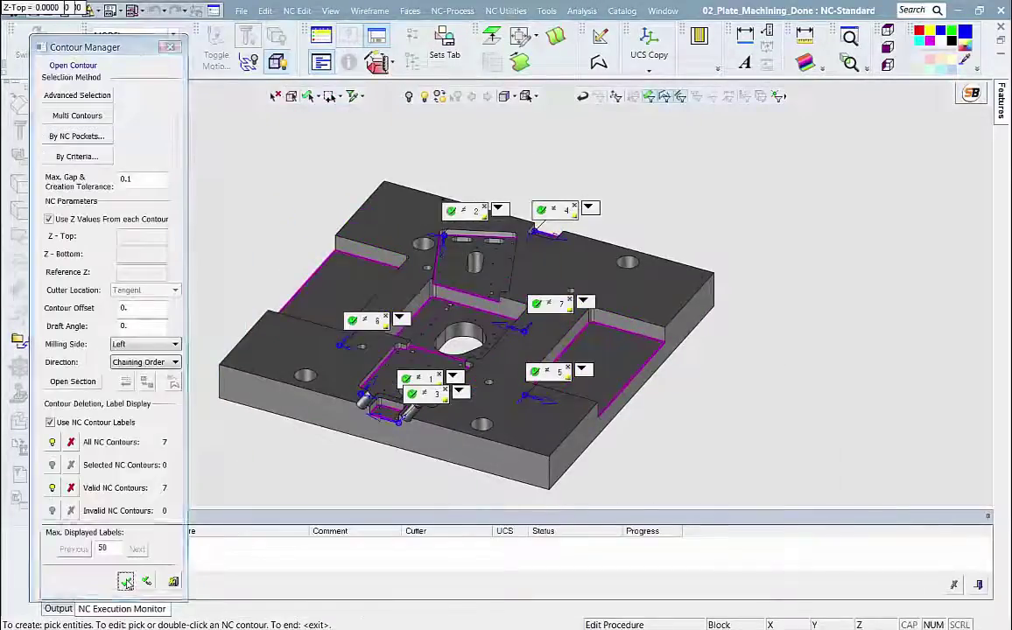
{"action": "middle_click", "coordinate": [120, 526]}
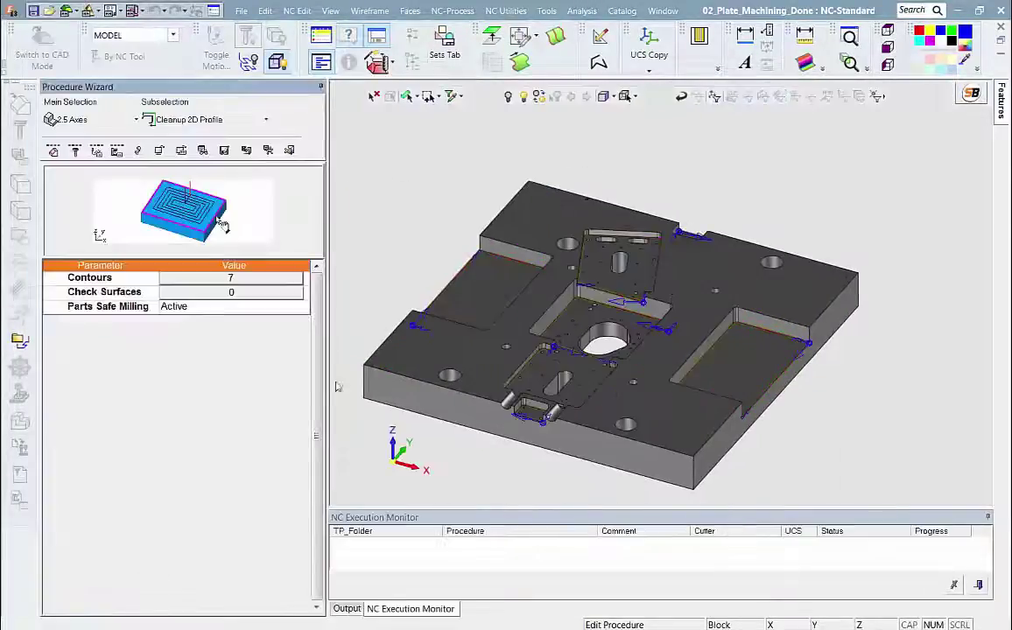
Keep Tool Trajectory Z values taken from each contour, then save and calculate
{"action": "left_click", "coordinate": [97, 150]}
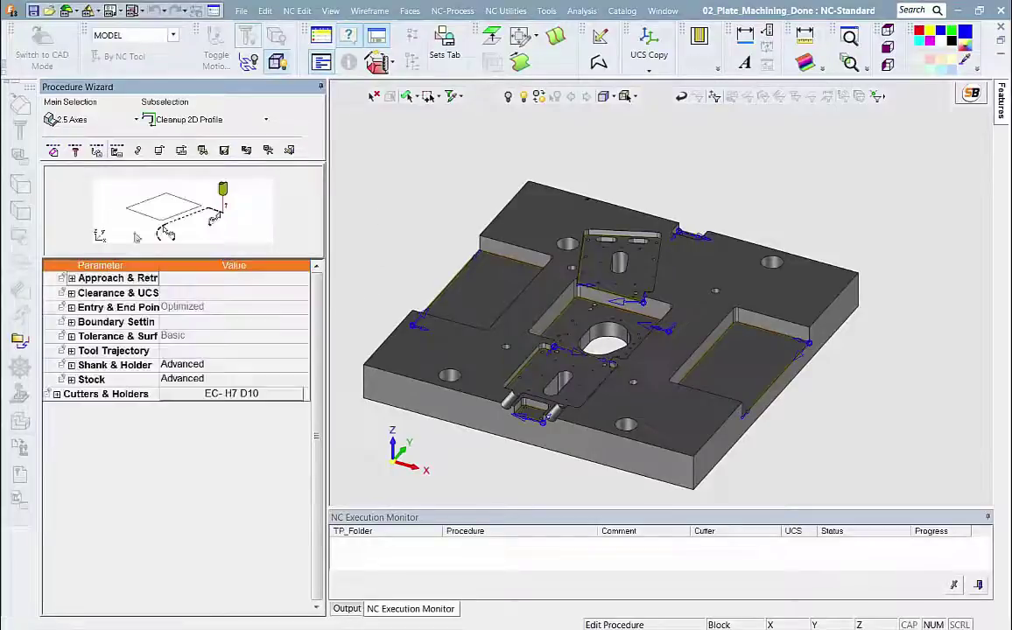
{"action": "left_click", "coordinate": [72, 350]}
{"action": "left_click_drag", "start_coordinate": [159, 266], "coordinate": [208, 268]}
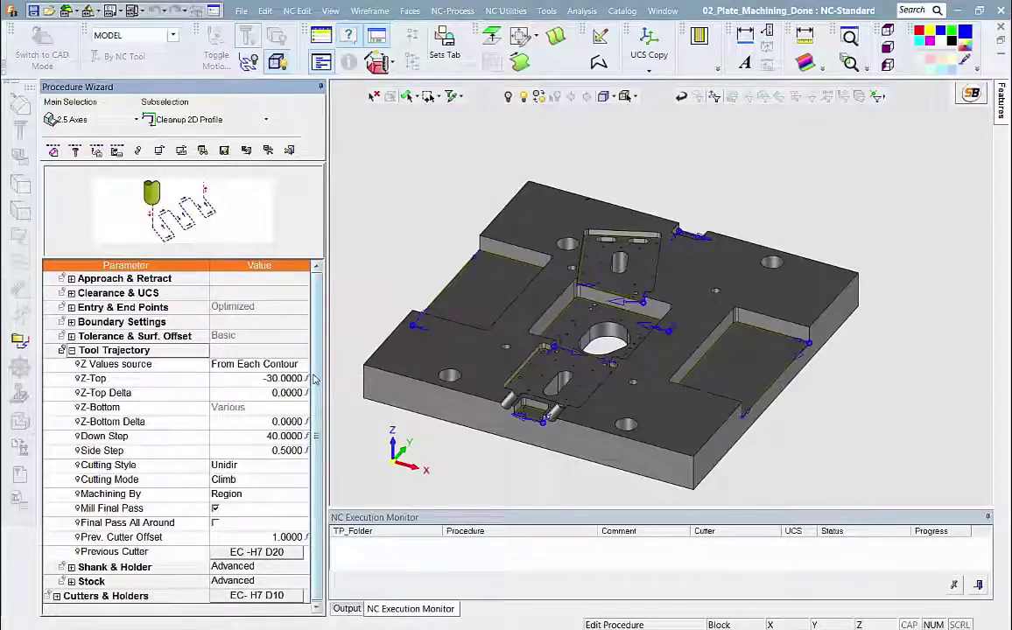
{"action": "left_click", "coordinate": [302, 366]}
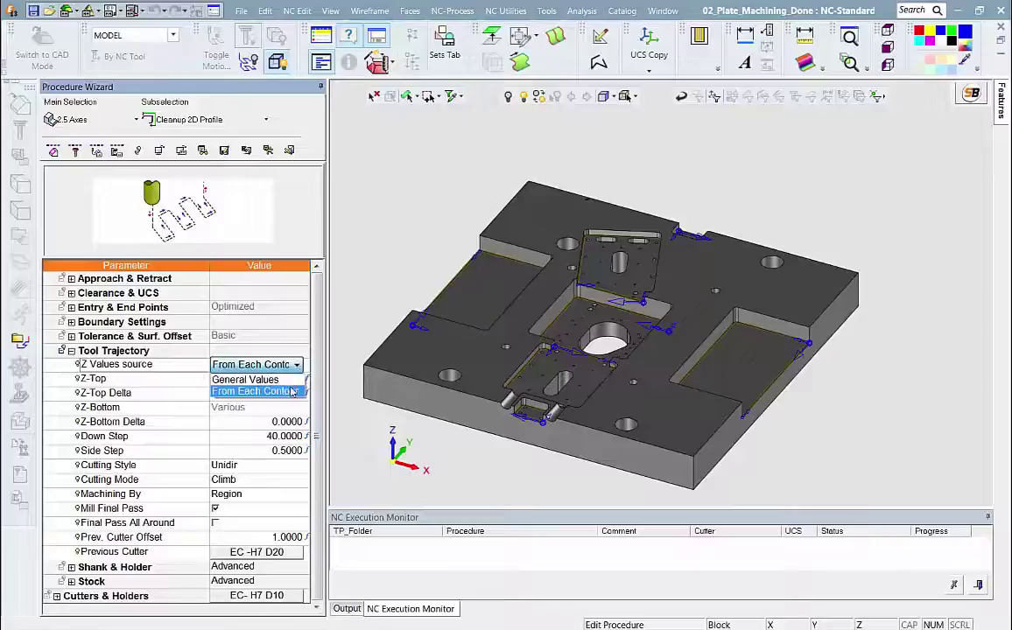
{"action": "left_click", "coordinate": [292, 393]}
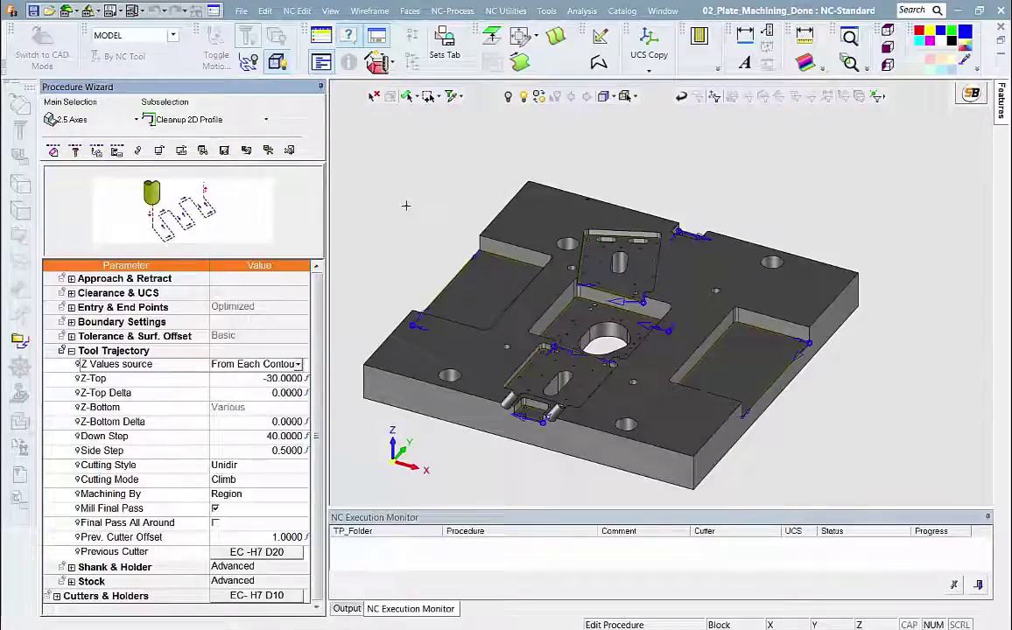
{"action": "right_click", "coordinate": [369, 186]}
{"action": "left_click", "coordinate": [393, 231]}
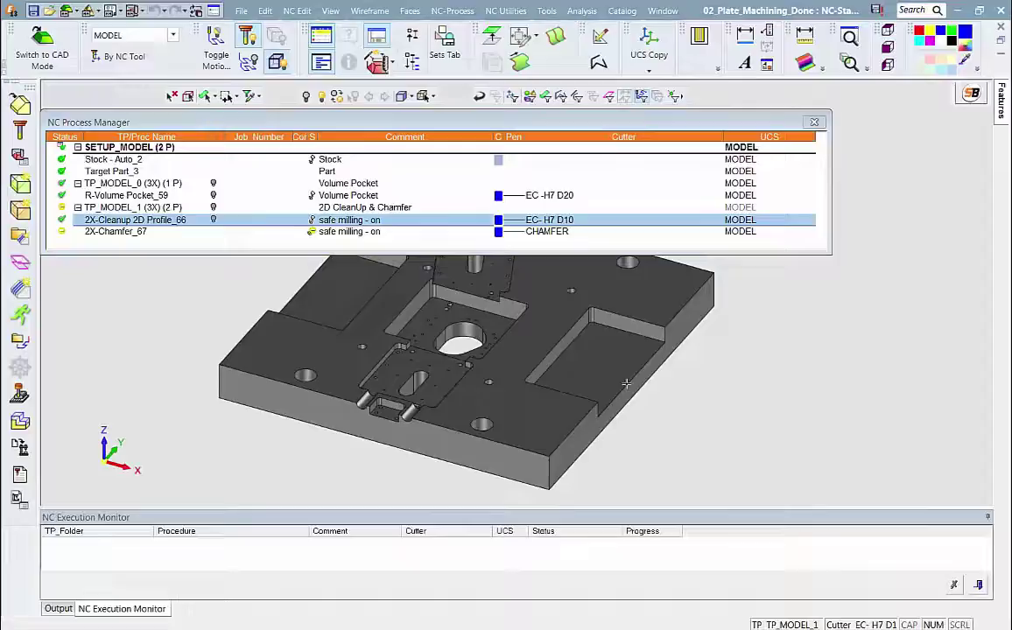
{"action": "left_click", "coordinate": [212, 220]}
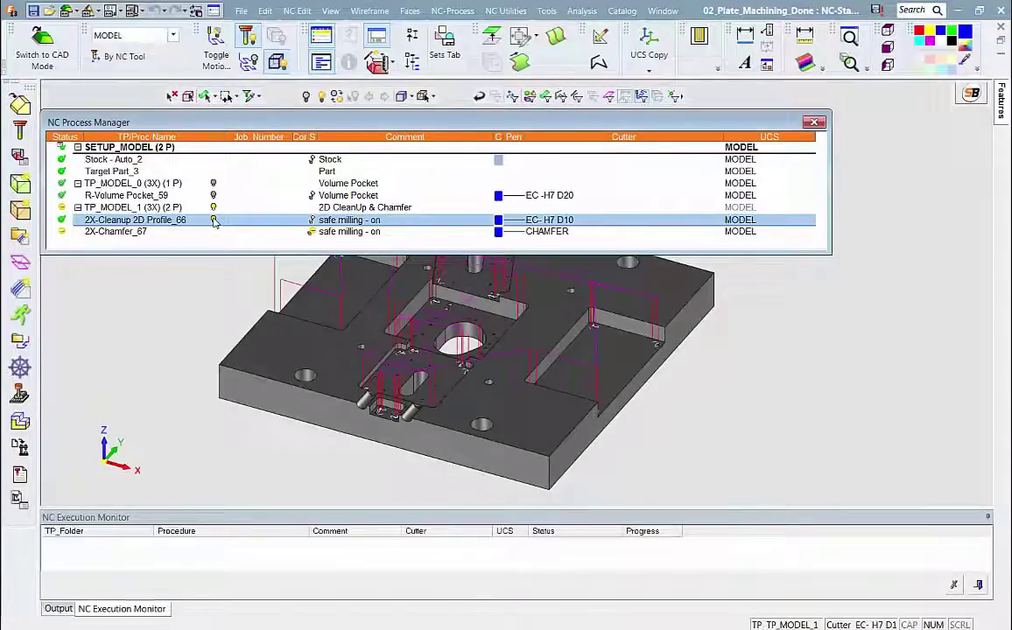
{"action": "left_click", "coordinate": [311, 220]}
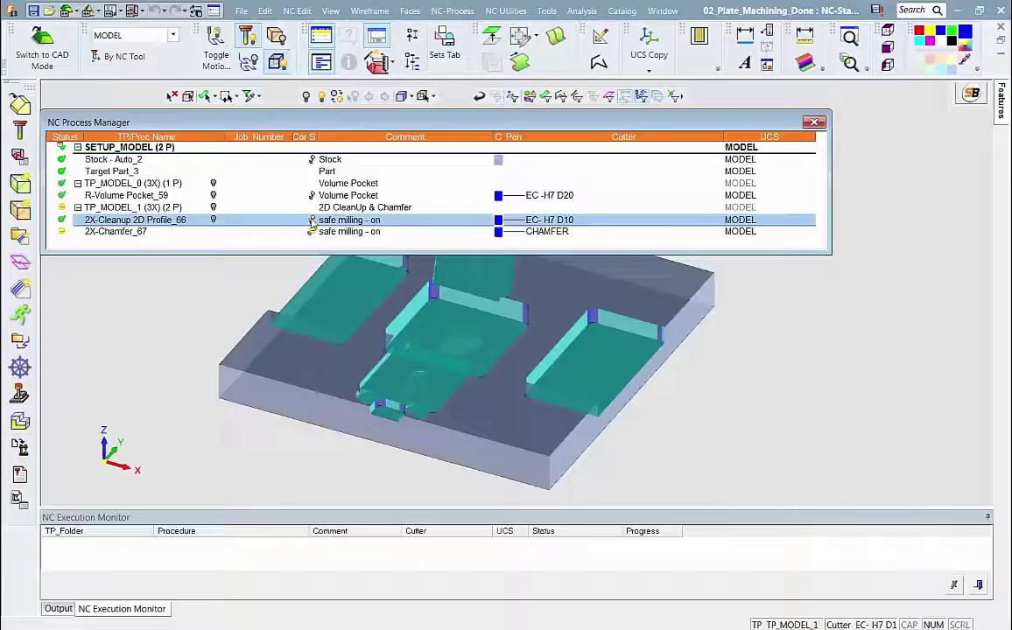
{"action": "scroll", "coordinate": [423, 307], "scroll_direction": "up", "scroll_amount": 3}
{"action": "scroll", "coordinate": [423, 307], "scroll_direction": "up", "scroll_amount": 3}
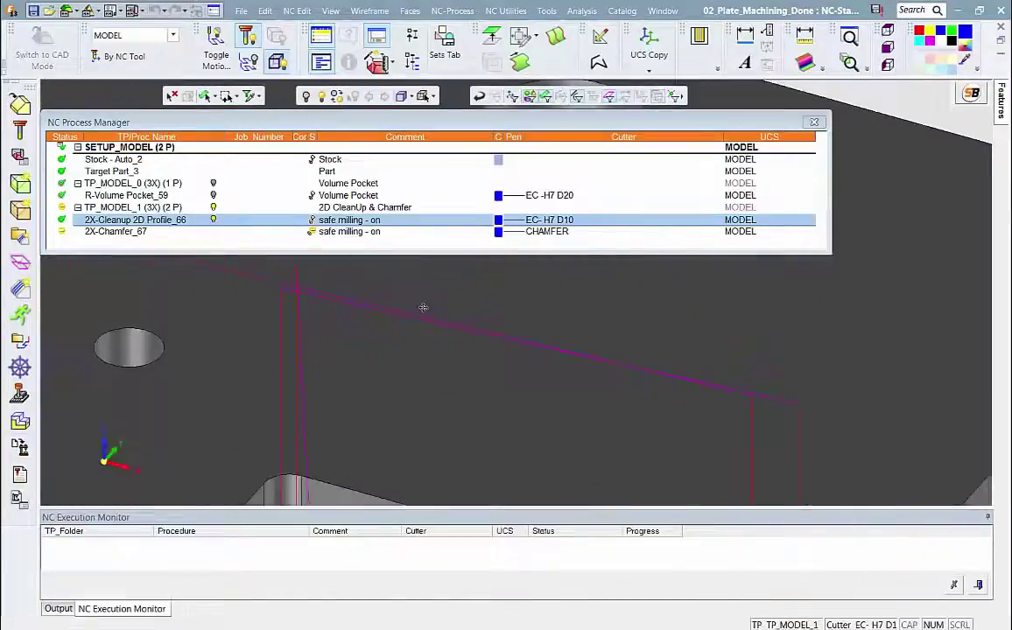
{"action": "middle_click_drag", "start_coordinate": [423, 307], "coordinate": [150, 290]}
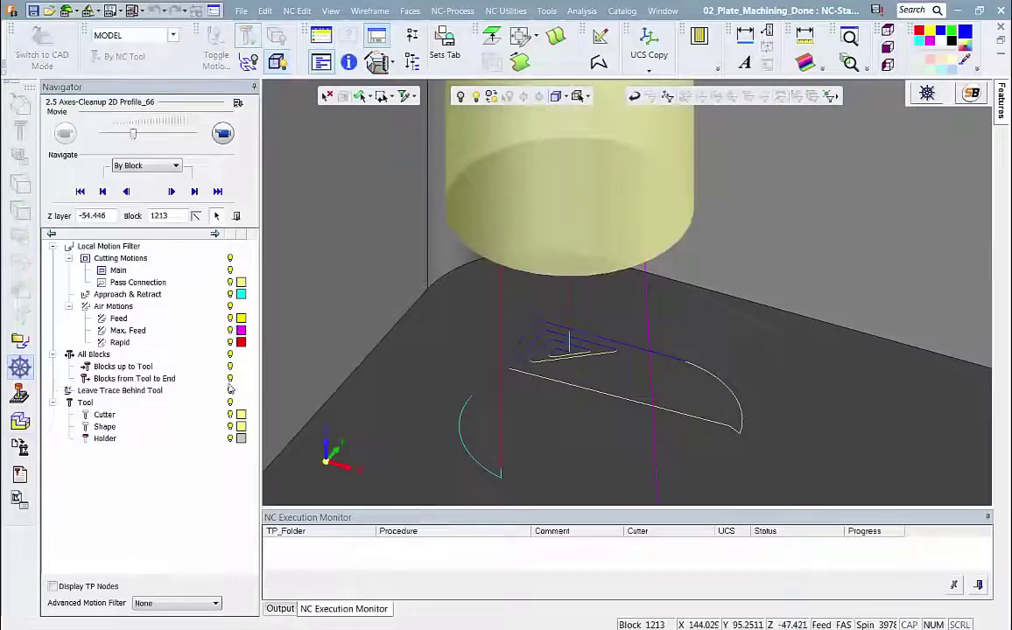
{"action": "right_click", "coordinate": [145, 415]}
{"action": "left_click", "coordinate": [175, 429]}
{"action": "left_click", "coordinate": [224, 136]}
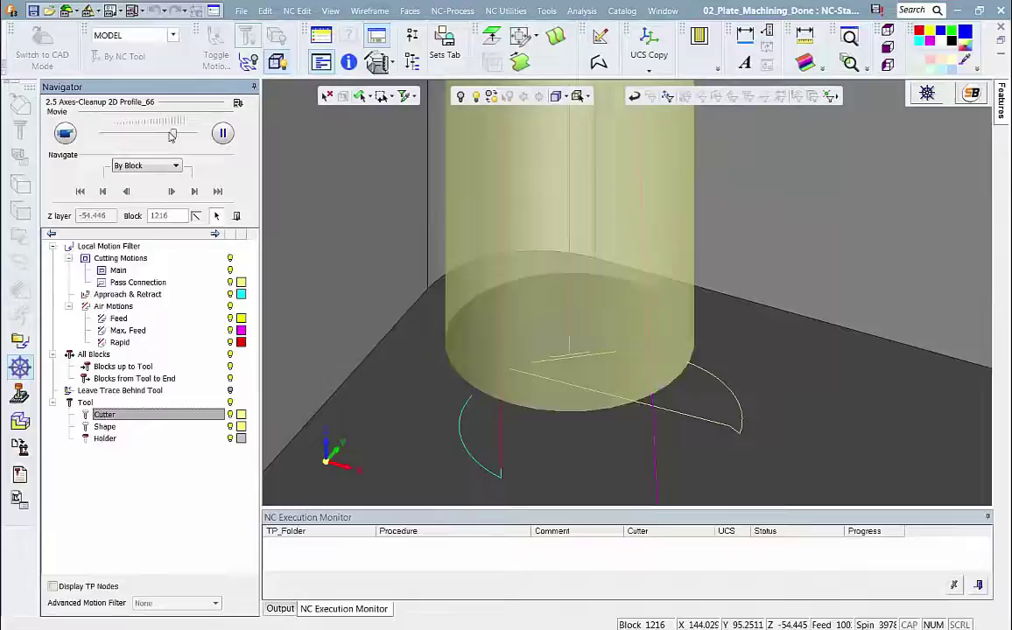
{"action": "left_click_drag", "start_coordinate": [167, 137], "coordinate": [169, 136]}
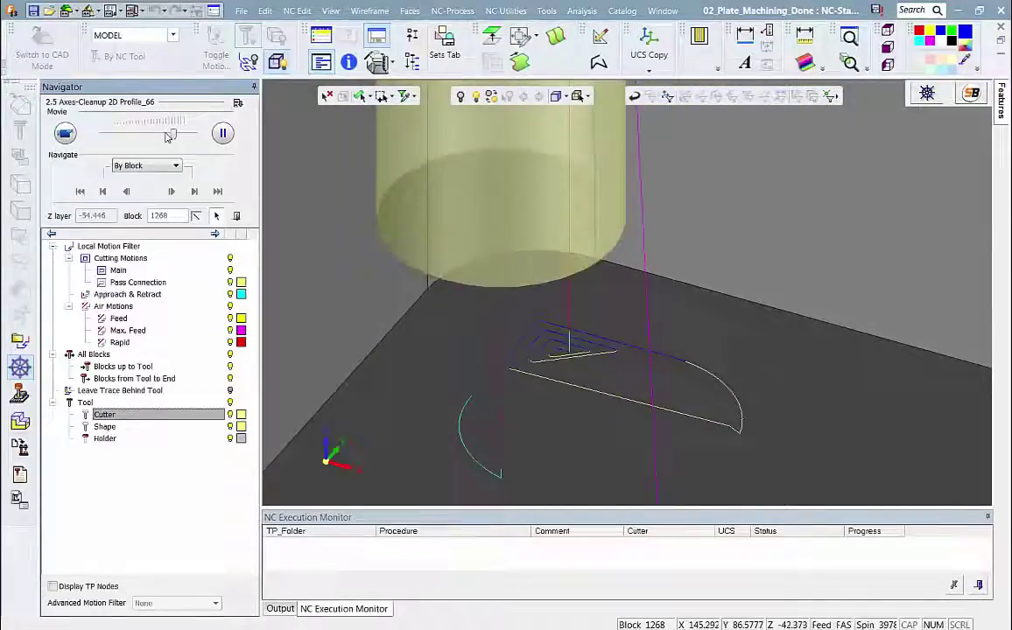
{"action": "key", "text": "Escape"}
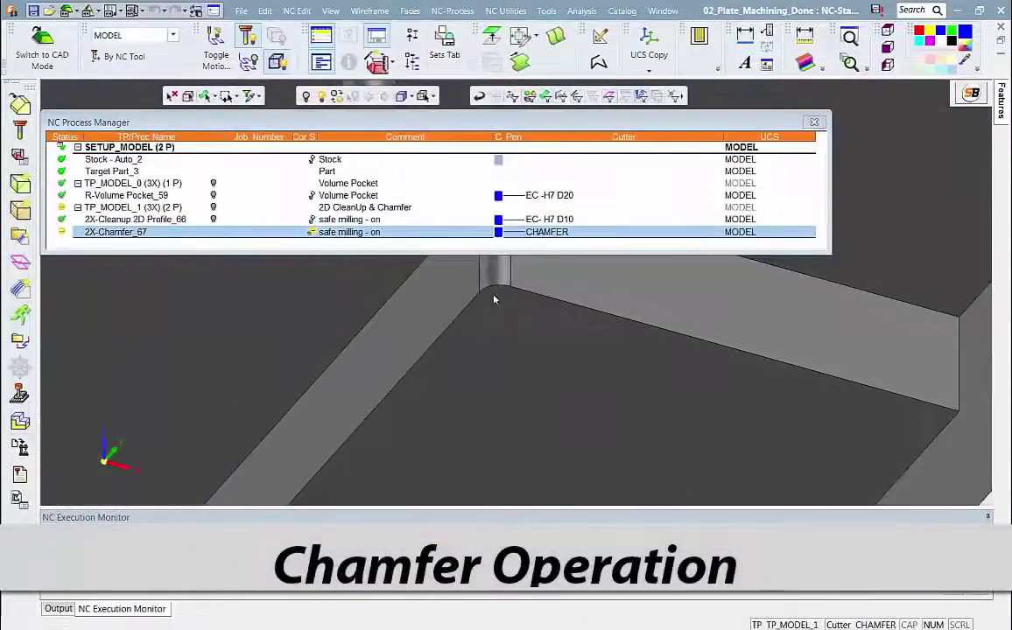
Give 2X-Chamfer_67 Chamfer Z Delta 0.2 and Bottom Delta -0.2, then save and calculate
{"action": "double_click", "coordinate": [133, 229]}
{"action": "left_click", "coordinate": [289, 282]}
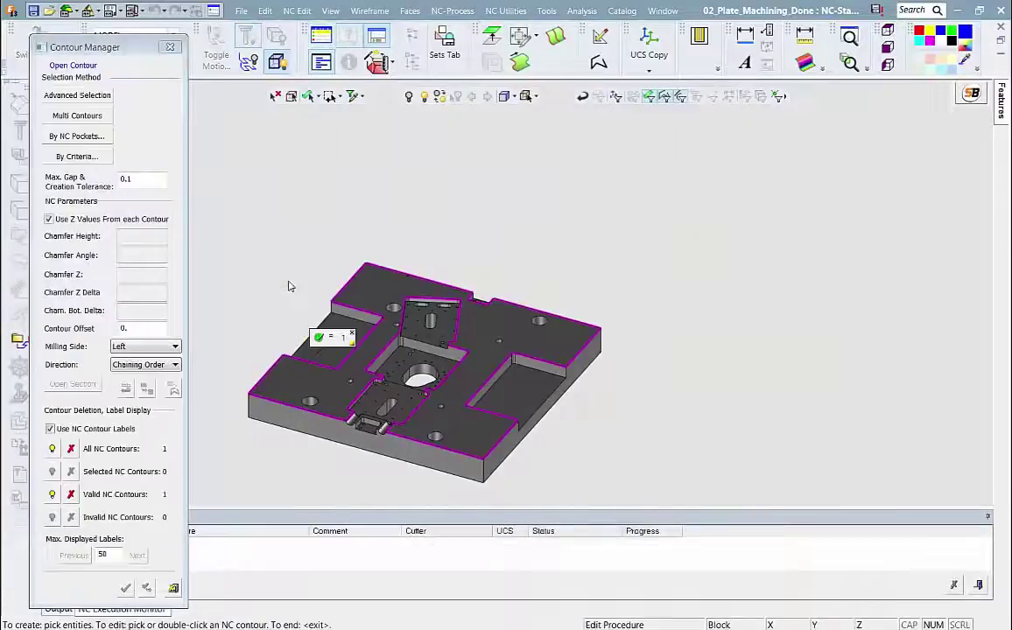
{"action": "middle_click", "coordinate": [577, 339]}
{"action": "left_click", "coordinate": [97, 150]}
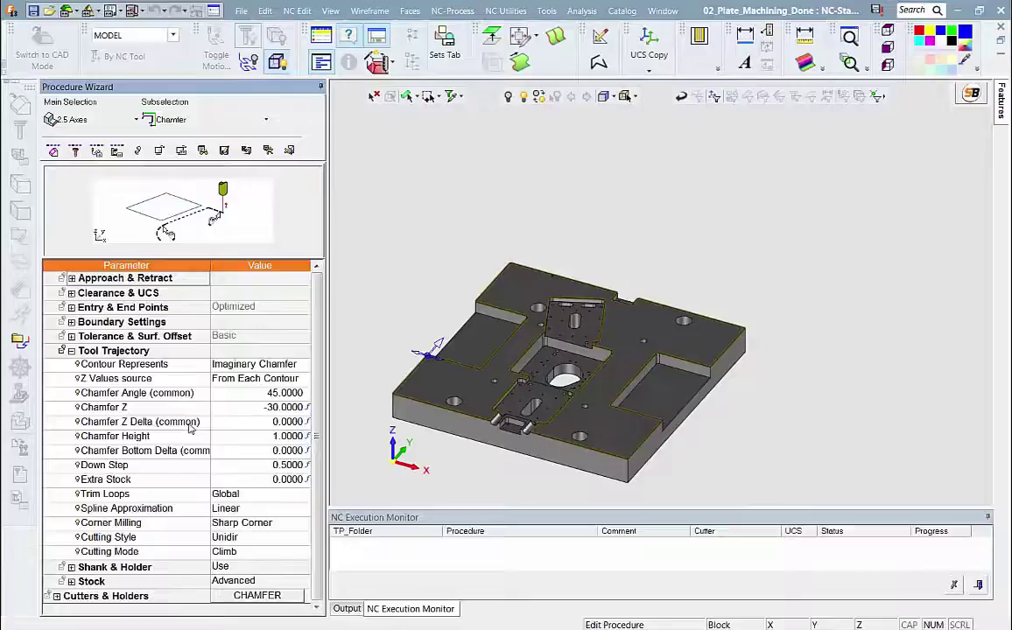
{"action": "left_click", "coordinate": [189, 427]}
{"action": "type", "text": ".2"}
{"action": "key", "text": "Return"}
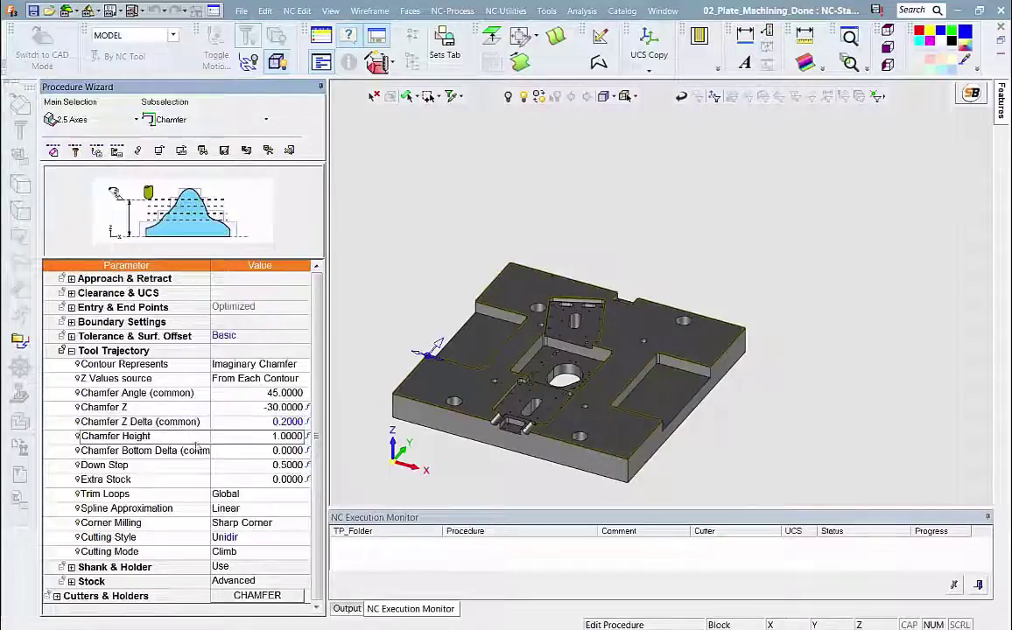
{"action": "left_click", "coordinate": [199, 451]}
{"action": "type", "text": "-0.2"}
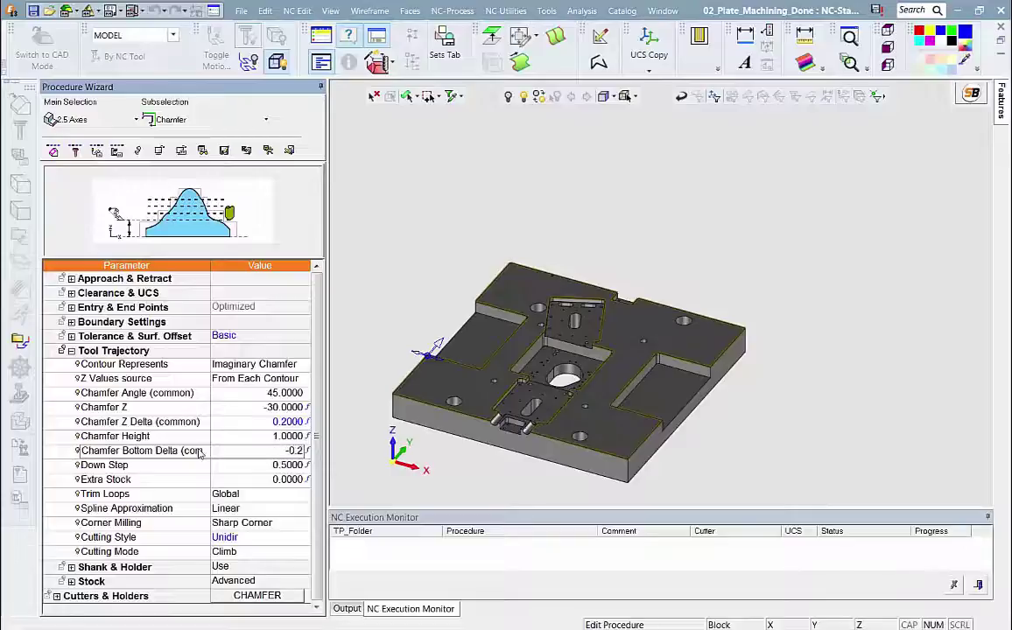
{"action": "key", "text": "Return"}
{"action": "right_click", "coordinate": [333, 219]}
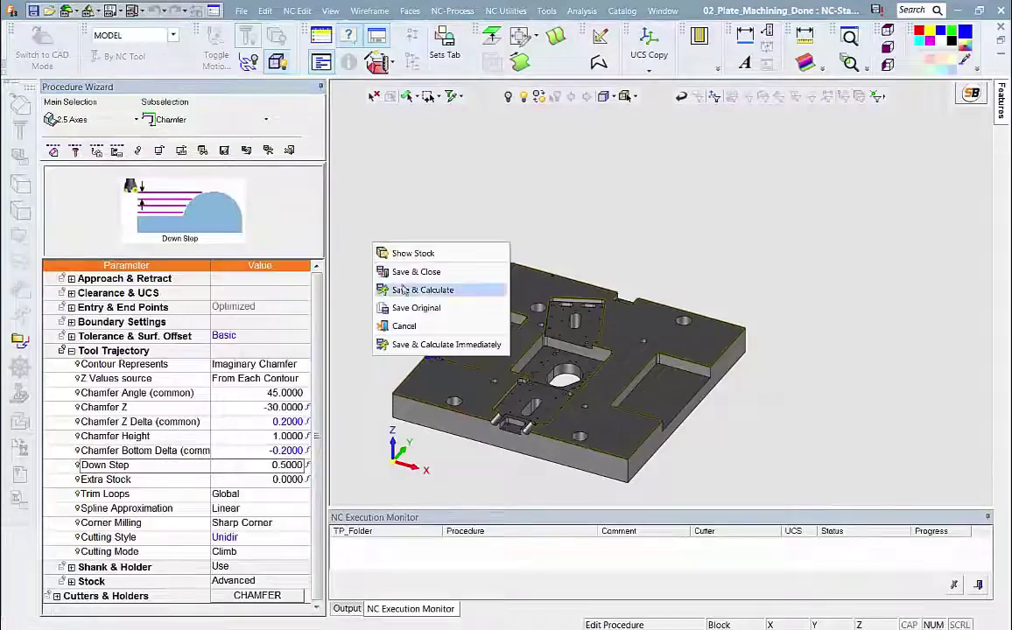
{"action": "left_click", "coordinate": [365, 261]}
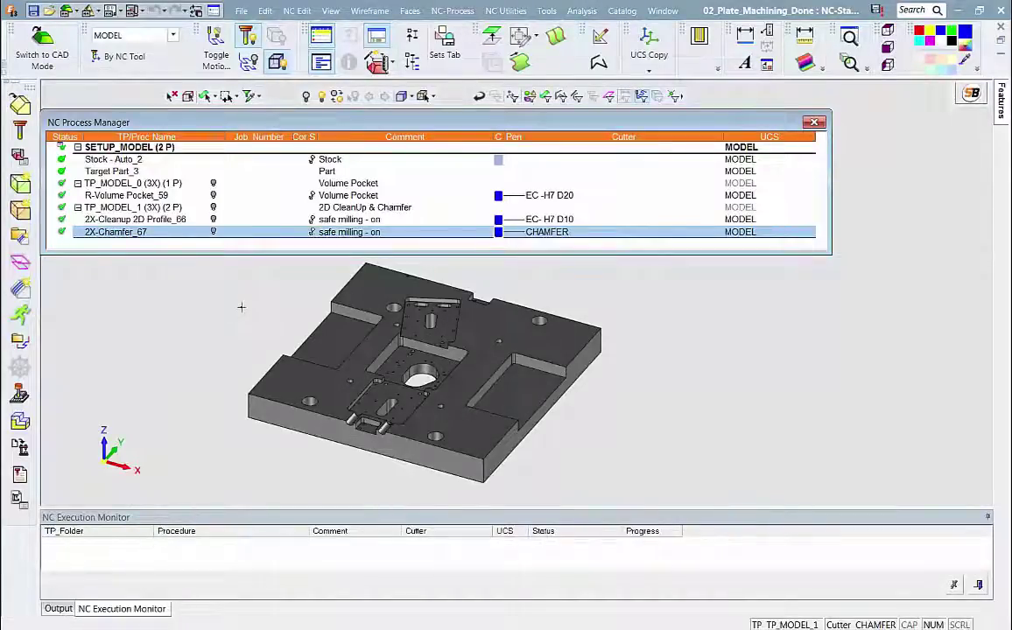
{"action": "left_click", "coordinate": [213, 232]}
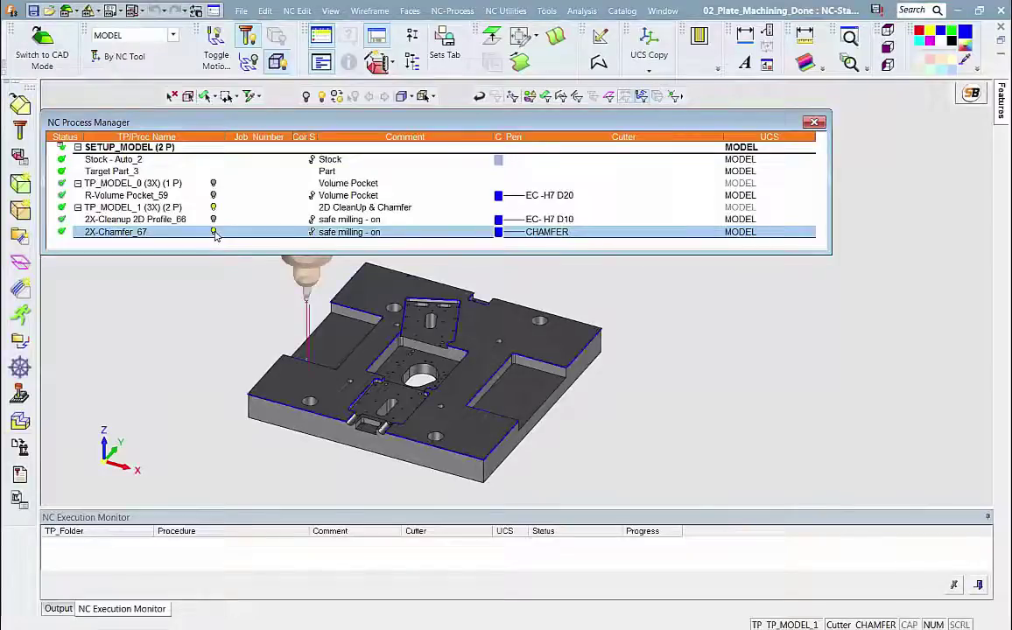
{"action": "mouse_move", "coordinate": [435, 351]}
{"action": "left_mouse_down"}
{"action": "mouse_move", "coordinate": [441, 232]}
{"action": "mouse_move", "coordinate": [415, 125]}
{"action": "left_mouse_up"}
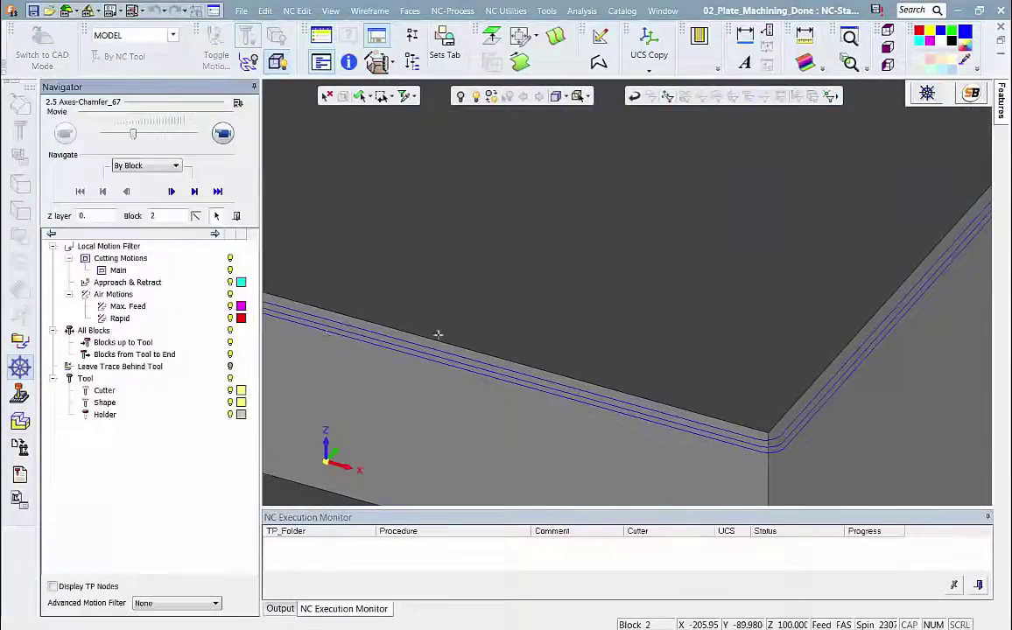
{"action": "left_click", "coordinate": [453, 357]}
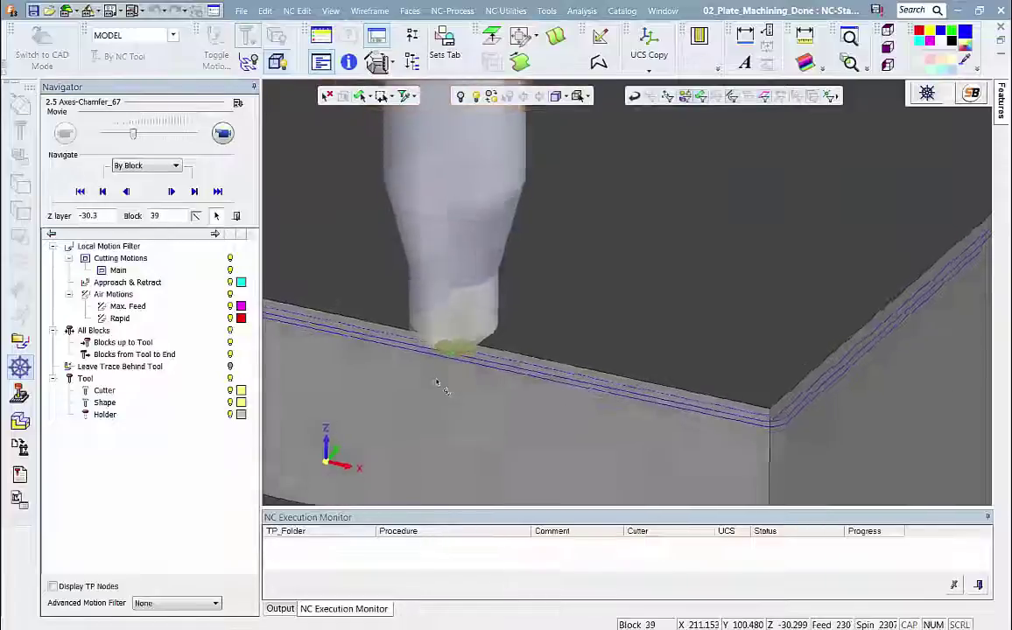
{"action": "scroll", "coordinate": [361, 407], "scroll_direction": "up", "scroll_amount": 5}
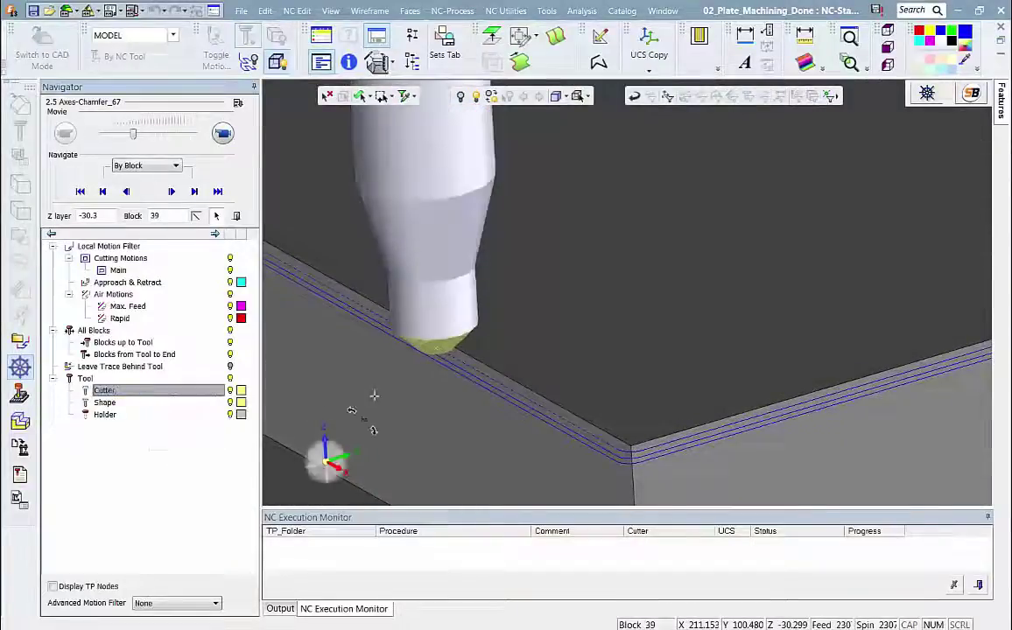
{"action": "scroll", "coordinate": [577, 338], "scroll_direction": "up", "scroll_amount": 3}
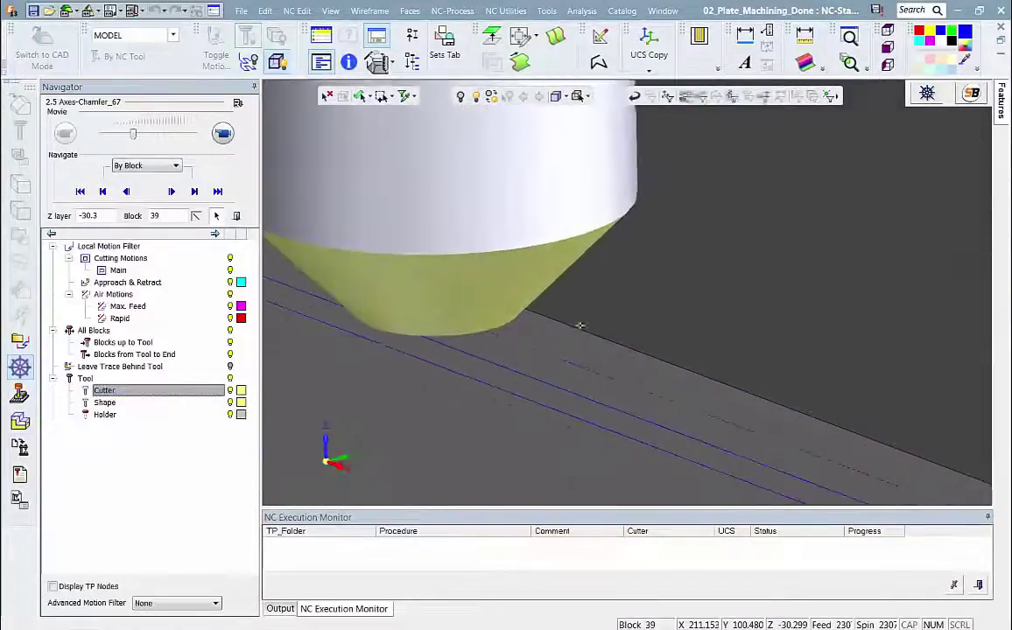
{"action": "scroll", "coordinate": [526, 339], "scroll_direction": "up", "scroll_amount": 2}
{"action": "left_click", "coordinate": [470, 355]}
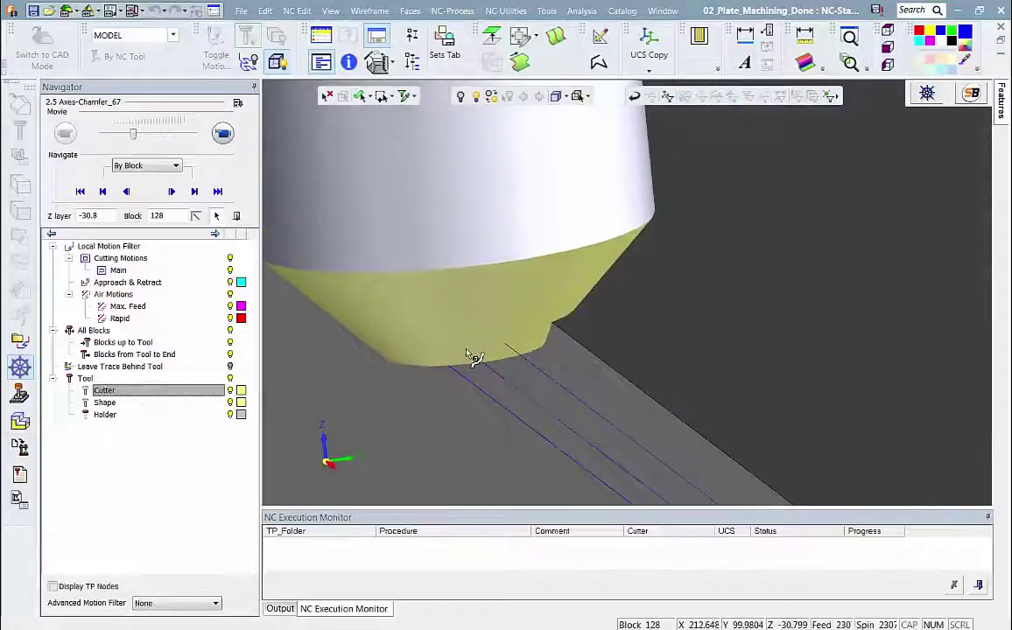
{"action": "left_click", "coordinate": [507, 406]}
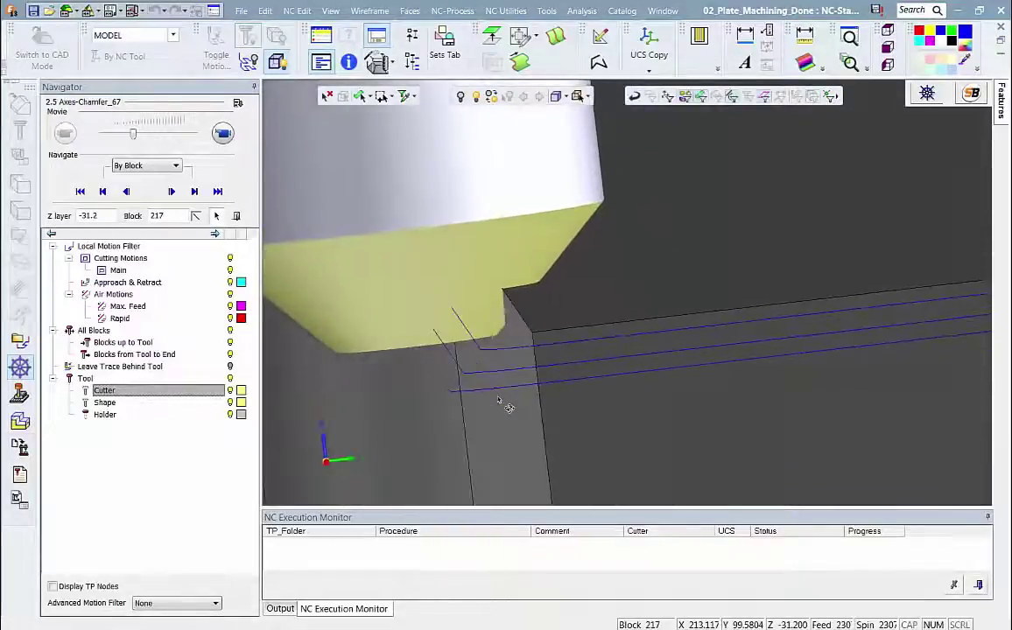
{"action": "scroll", "coordinate": [519, 409], "scroll_direction": "down", "scroll_amount": 2}
{"action": "scroll", "coordinate": [519, 409], "scroll_direction": "down", "scroll_amount": 2}
{"action": "scroll", "coordinate": [519, 409], "scroll_direction": "down", "scroll_amount": 2}
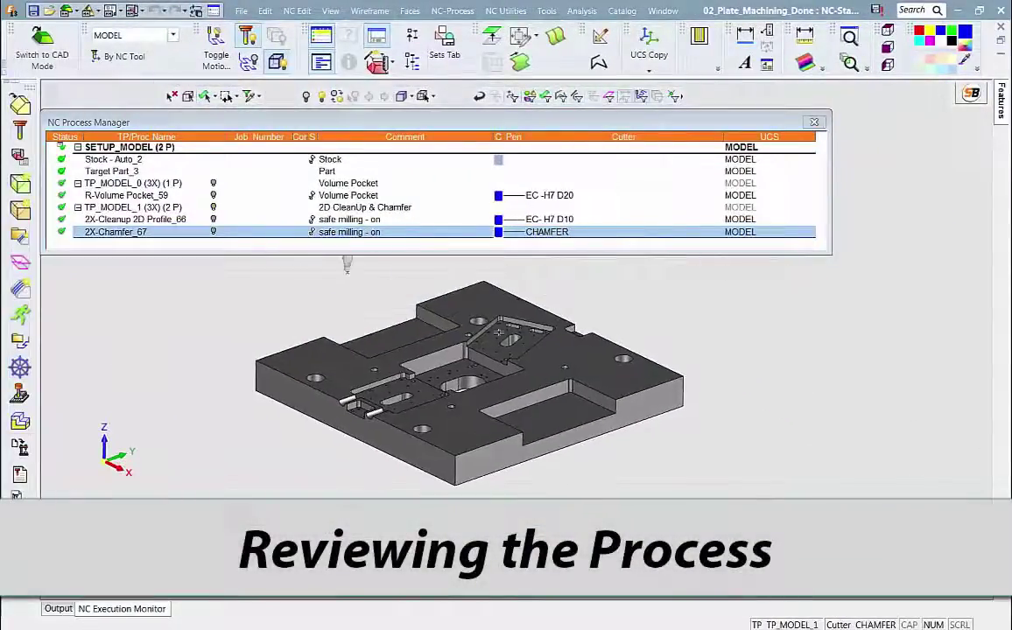
Show the initial stock block and the stock left after volume-pocket roughing
{"action": "left_click", "coordinate": [313, 161]}
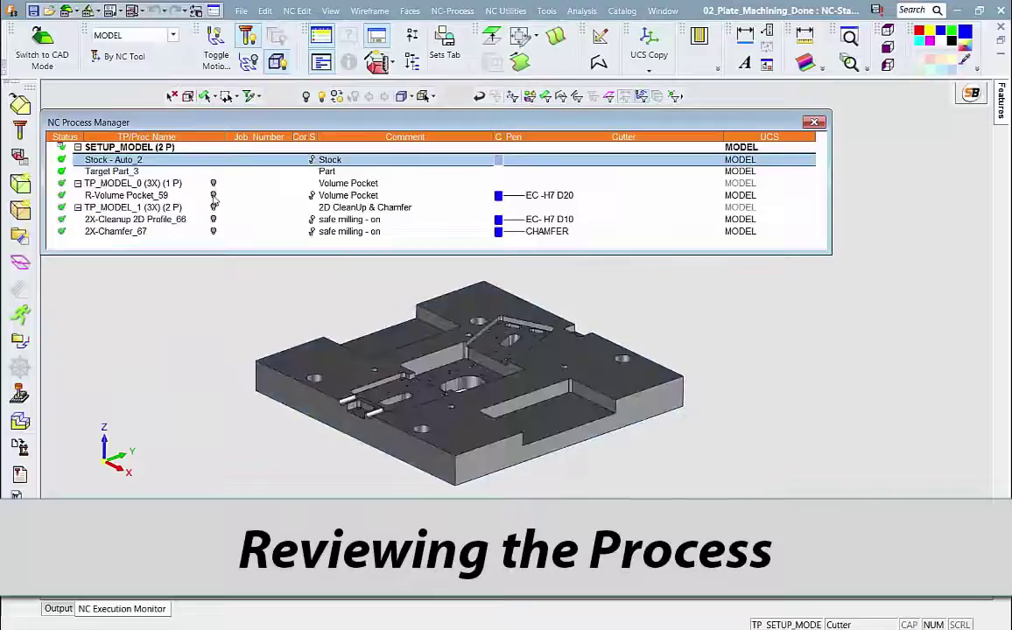
{"action": "left_click", "coordinate": [295, 196]}
{"action": "left_click", "coordinate": [313, 196]}
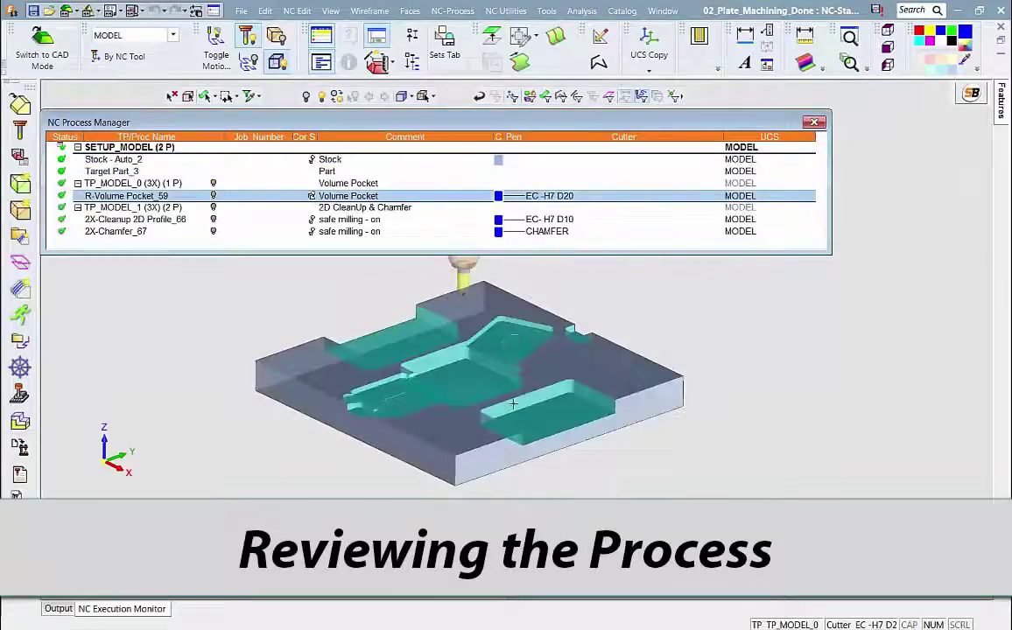
{"action": "scroll", "coordinate": [331, 332], "scroll_direction": "up", "scroll_amount": 5}
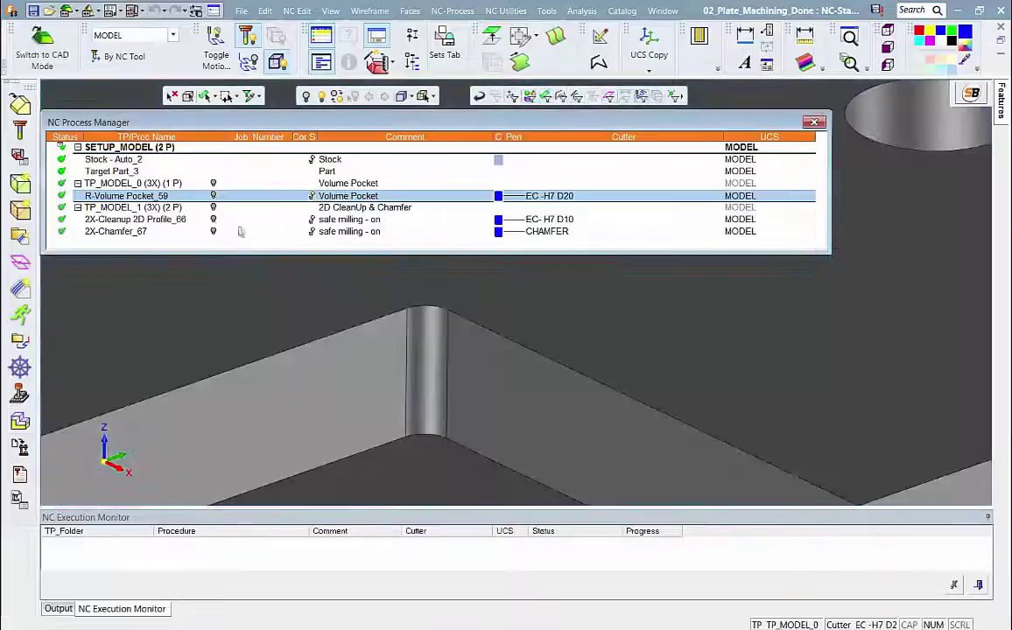
Show the stock left after corner cleanup and chamfering, comparing with roughing
{"action": "left_click", "coordinate": [214, 221]}
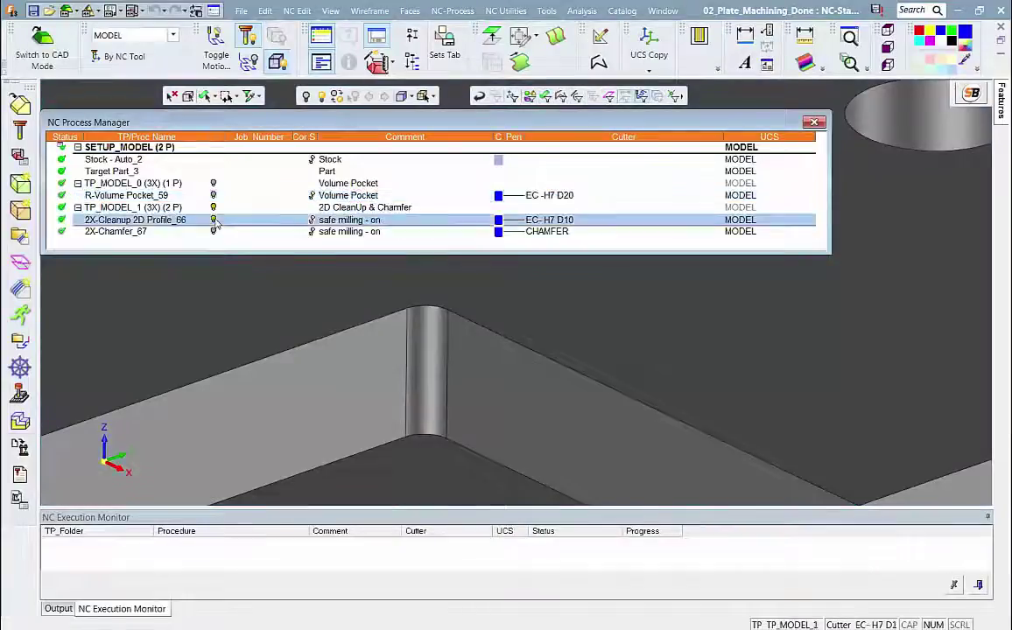
{"action": "left_click", "coordinate": [312, 221]}
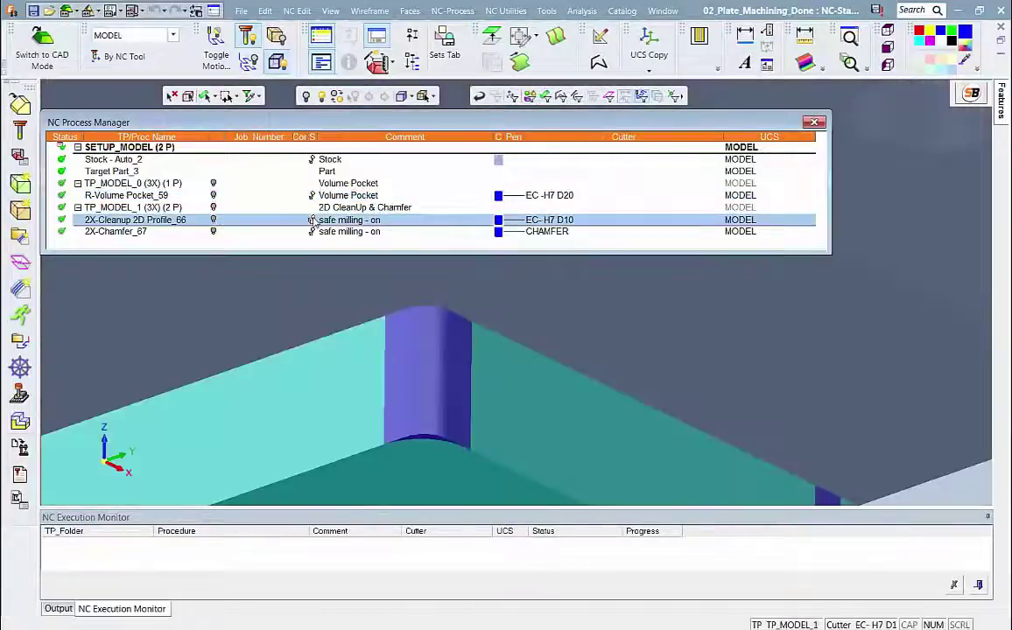
{"action": "left_click", "coordinate": [311, 220]}
{"action": "left_click", "coordinate": [213, 231]}
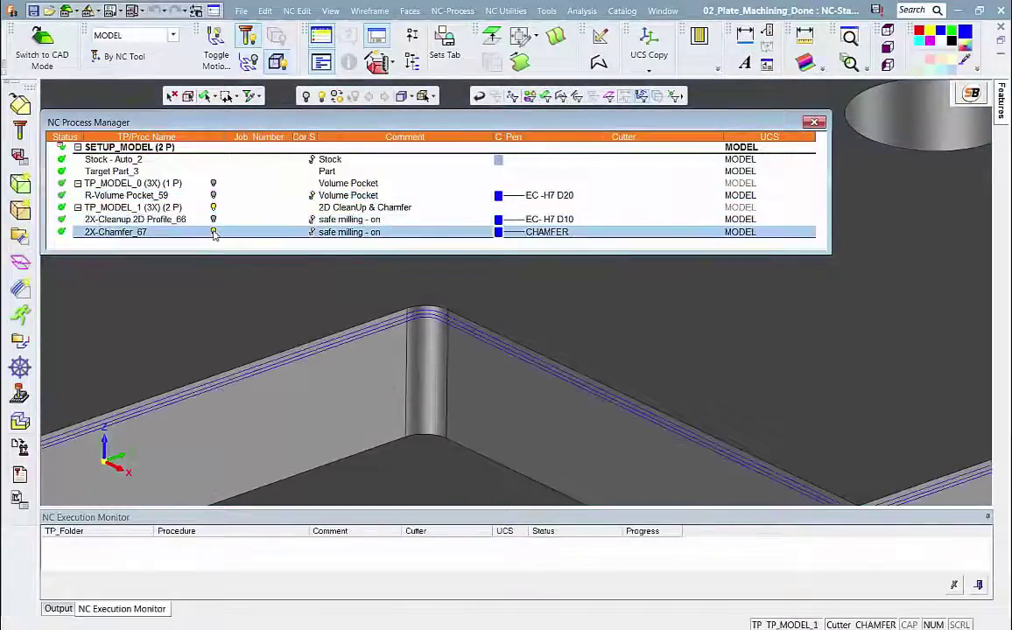
{"action": "left_click", "coordinate": [312, 231]}
{"action": "left_click", "coordinate": [312, 160]}
{"action": "left_click", "coordinate": [311, 196]}
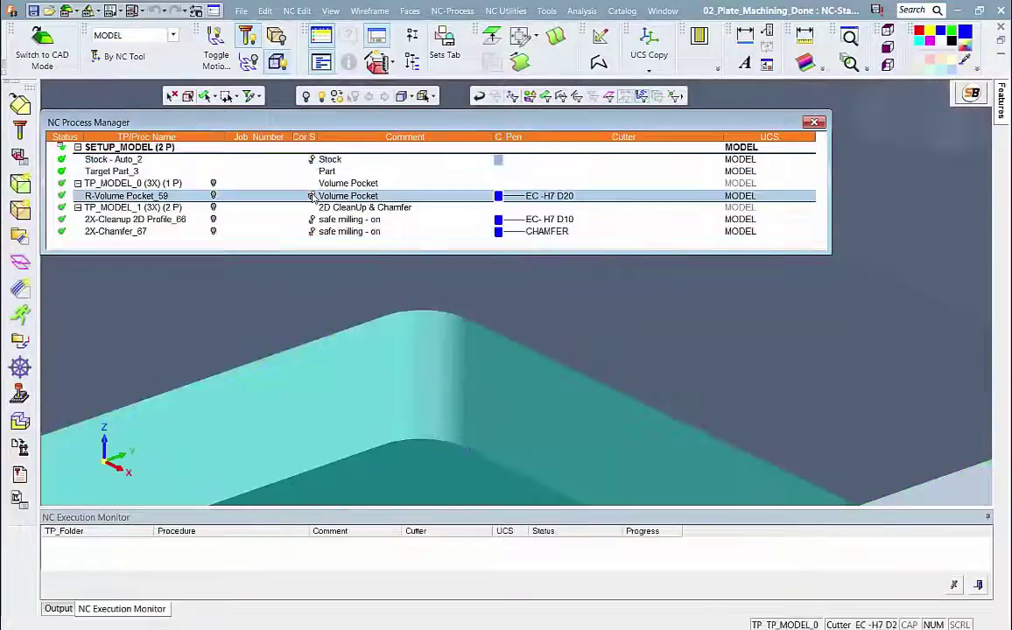
{"action": "left_click", "coordinate": [312, 220]}
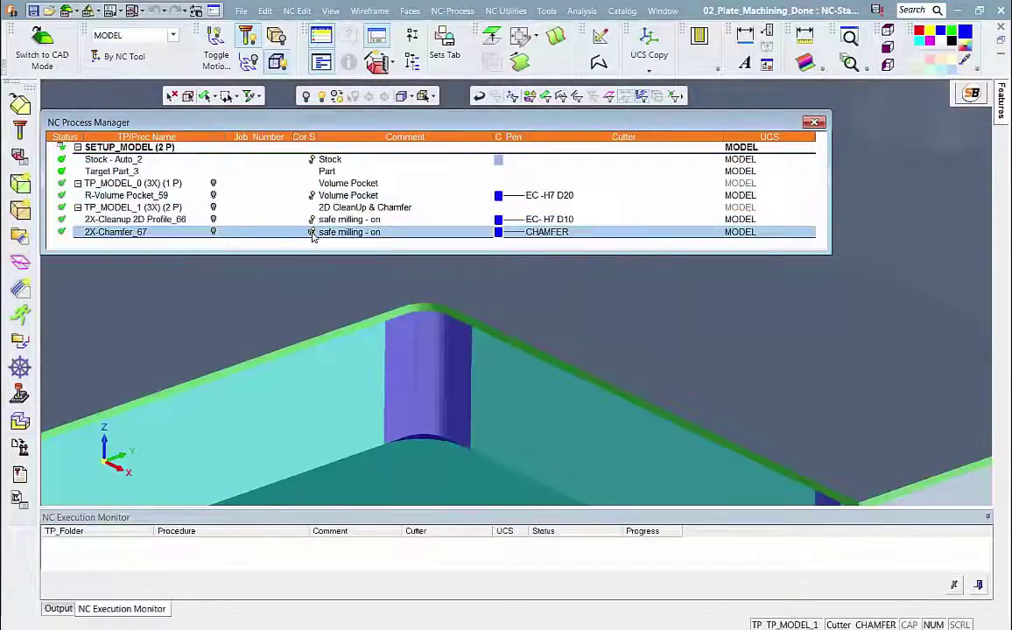